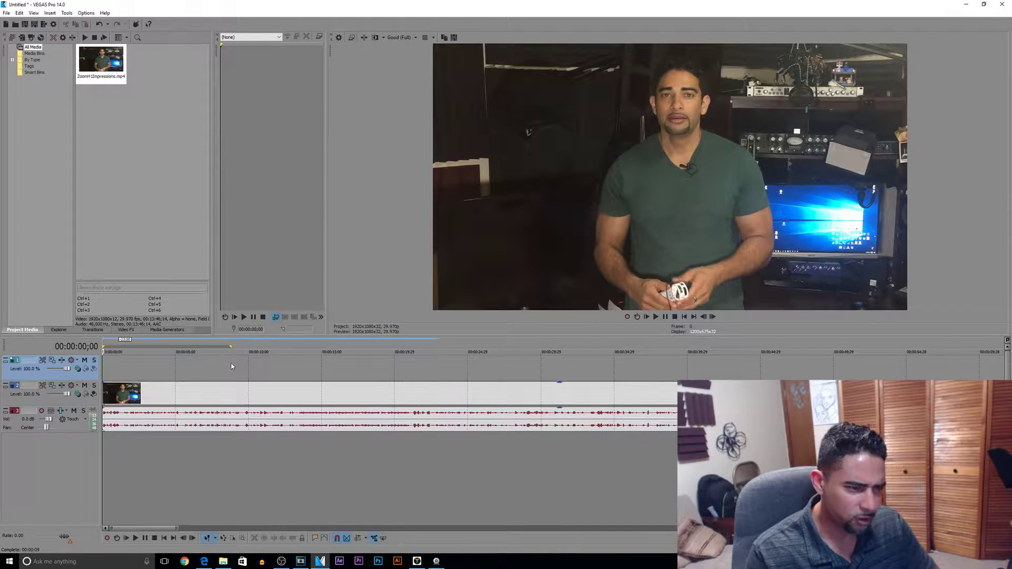
# Step: Drag on the ruler to loop the talking-head clip's first ten seconds
pyautogui.moveTo(240, 363); pyautogui.dragTo(52, 355)
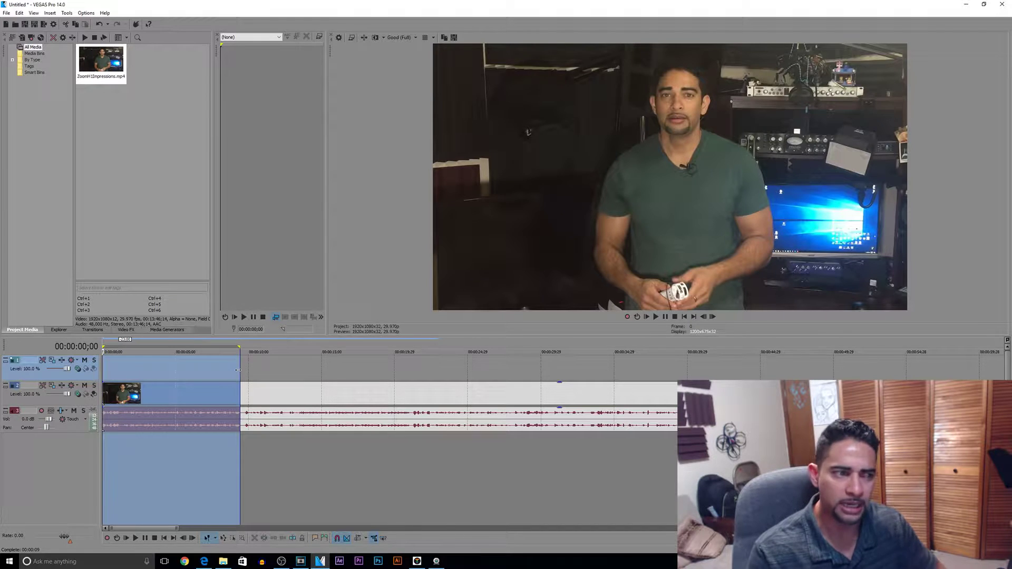
# Step: Restore the first-ten-seconds loop region and open the Render As dialog
pyautogui.click(244, 370)
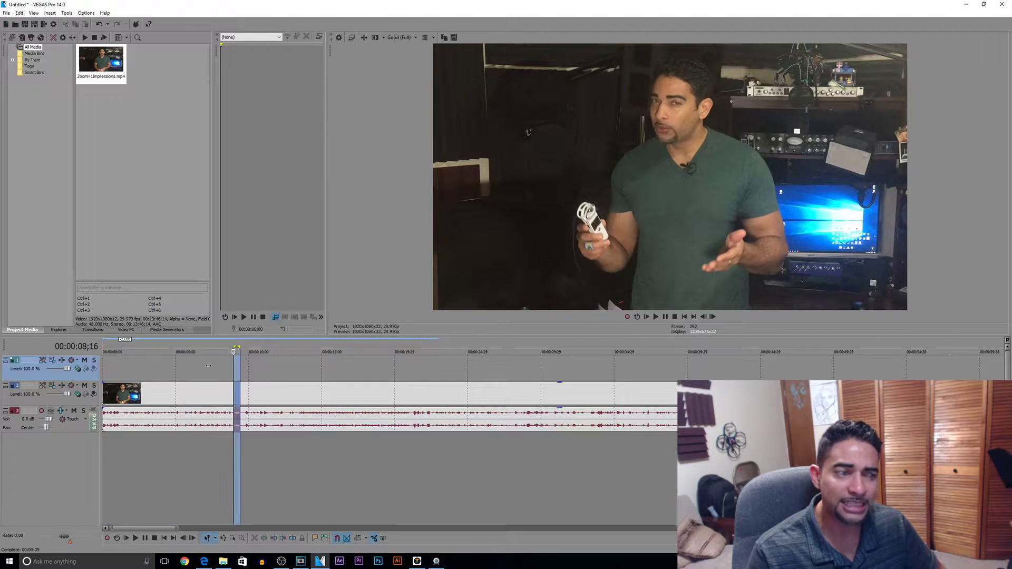
pyautogui.moveTo(239, 370); pyautogui.dragTo(102, 370)
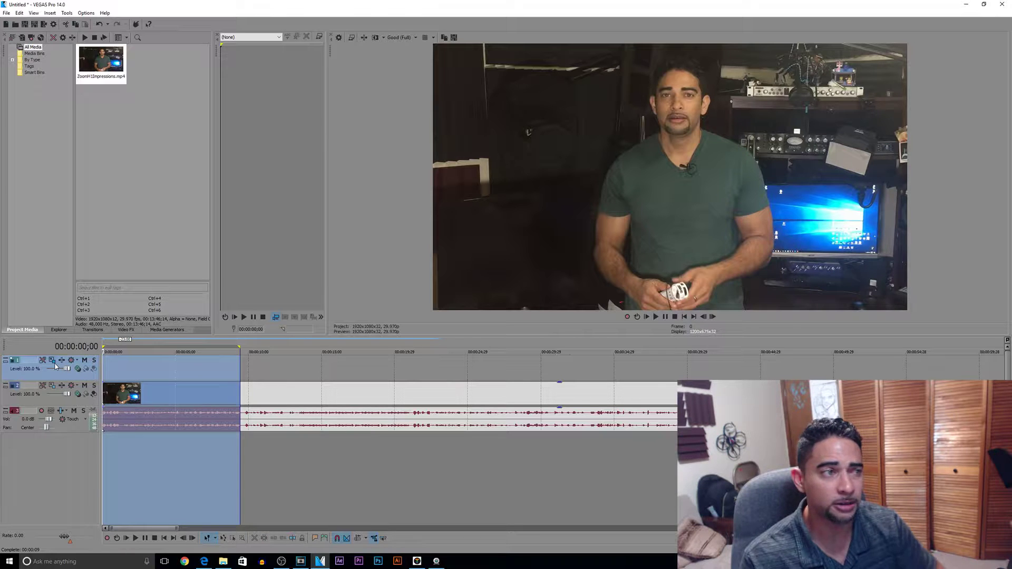
pyautogui.click(43, 25)
pyautogui.write('test intro')
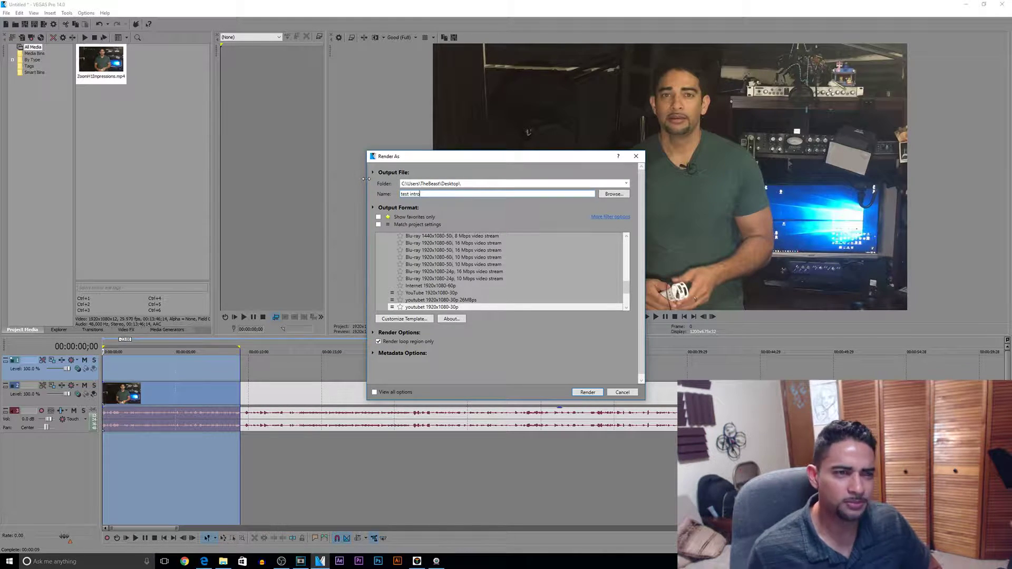
# Step: Render the loop region to intro2.mp4, confirming the overwrite and retrying after an error
pyautogui.press('Return')
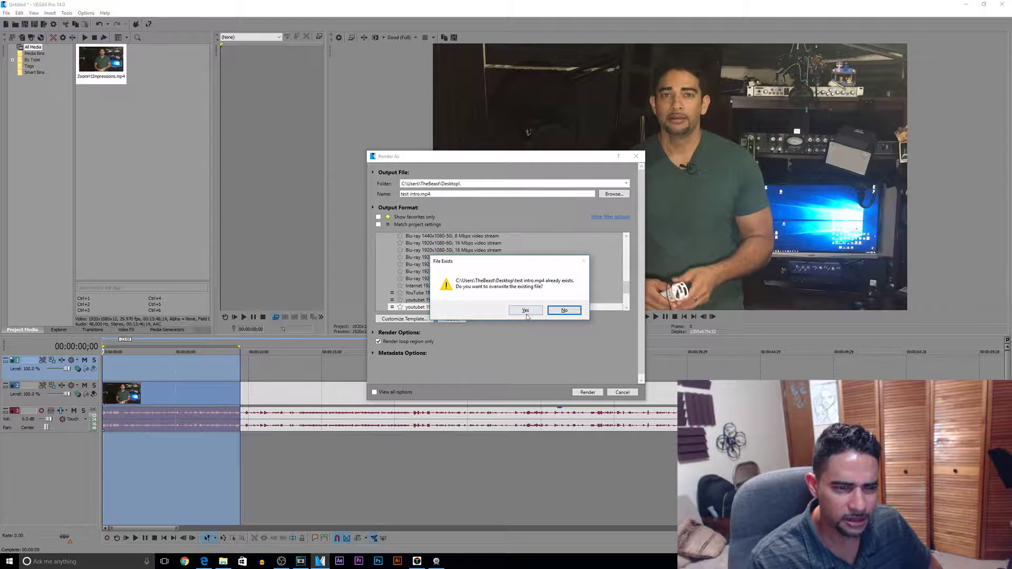
pyautogui.click(526, 310)
pyautogui.click(505, 212)
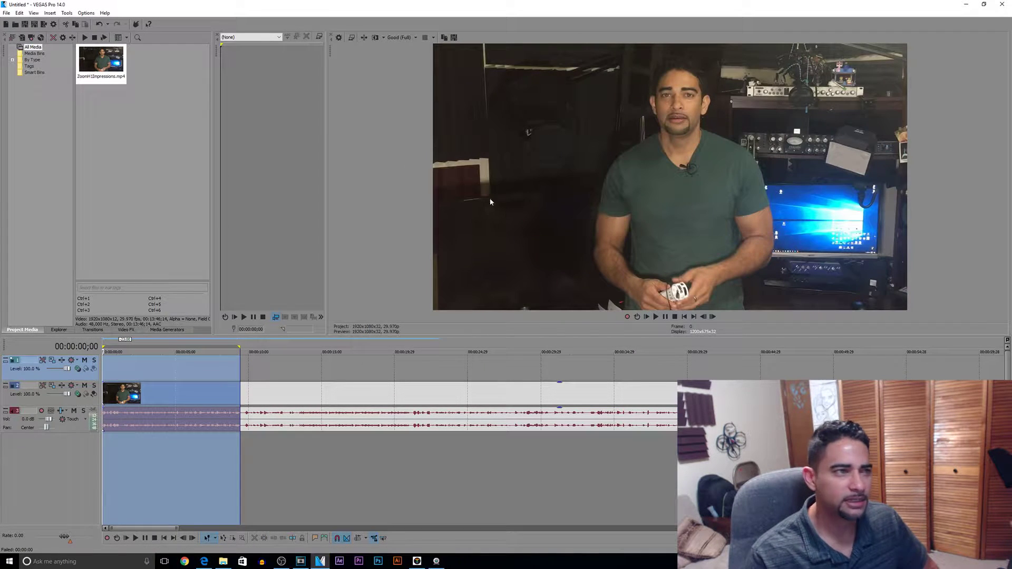
pyautogui.click(45, 25)
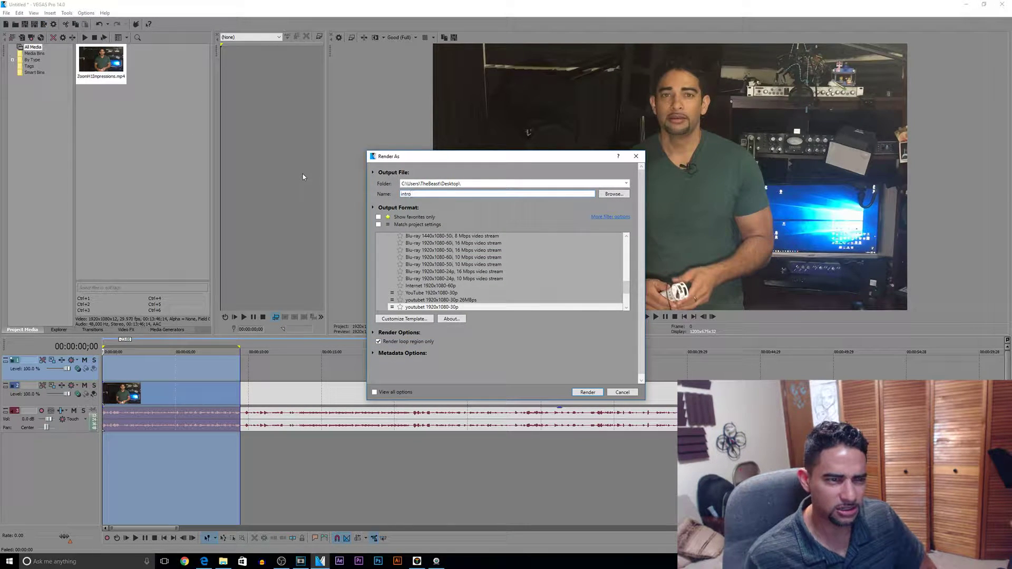
pyautogui.press('Return')
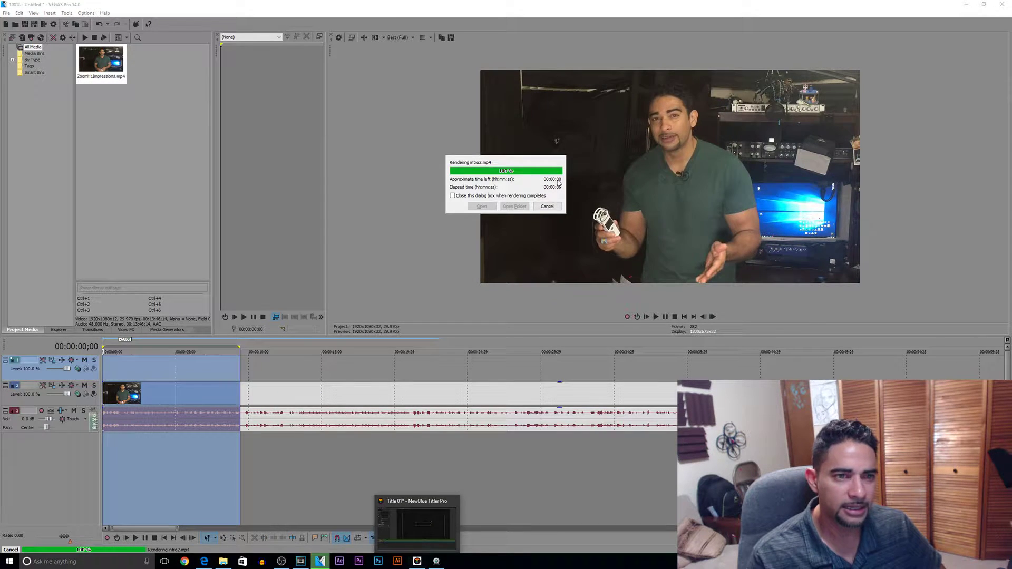
pyautogui.click(547, 207)
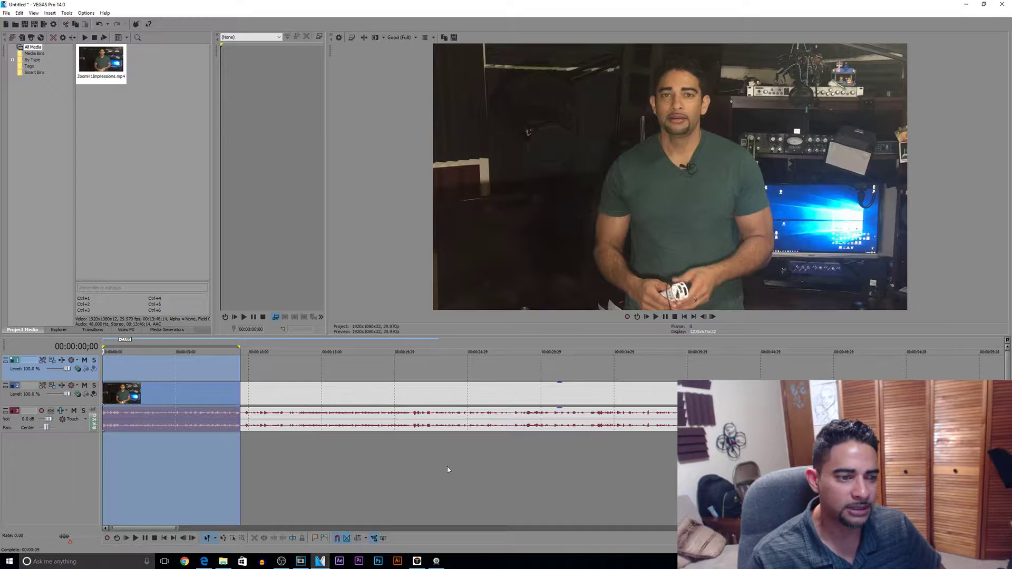
# Step: In Titler Pro, drag a news-style LIVE lower-third template from the Library onto the canvas
pyautogui.click(416, 561)
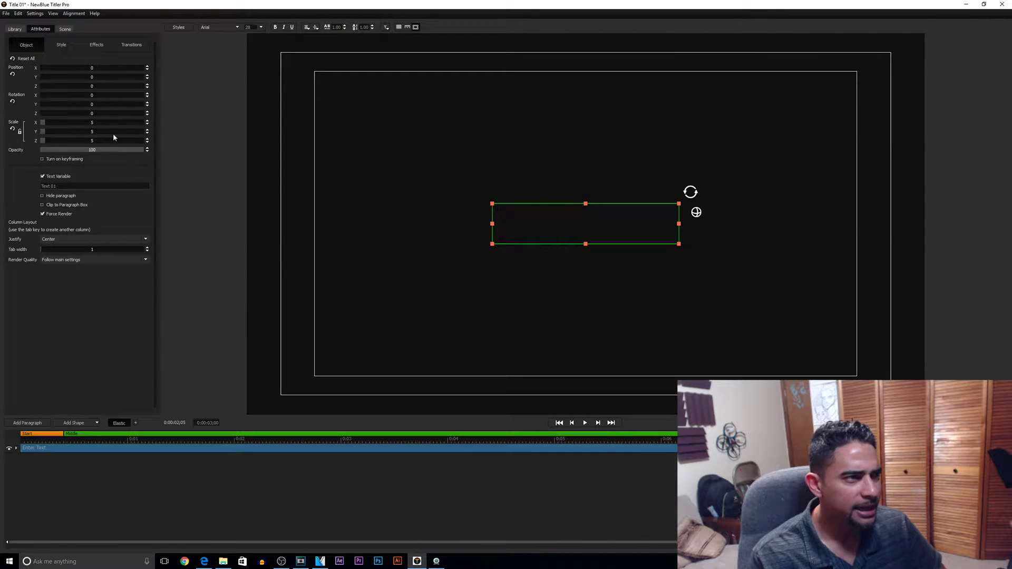
pyautogui.click(15, 29)
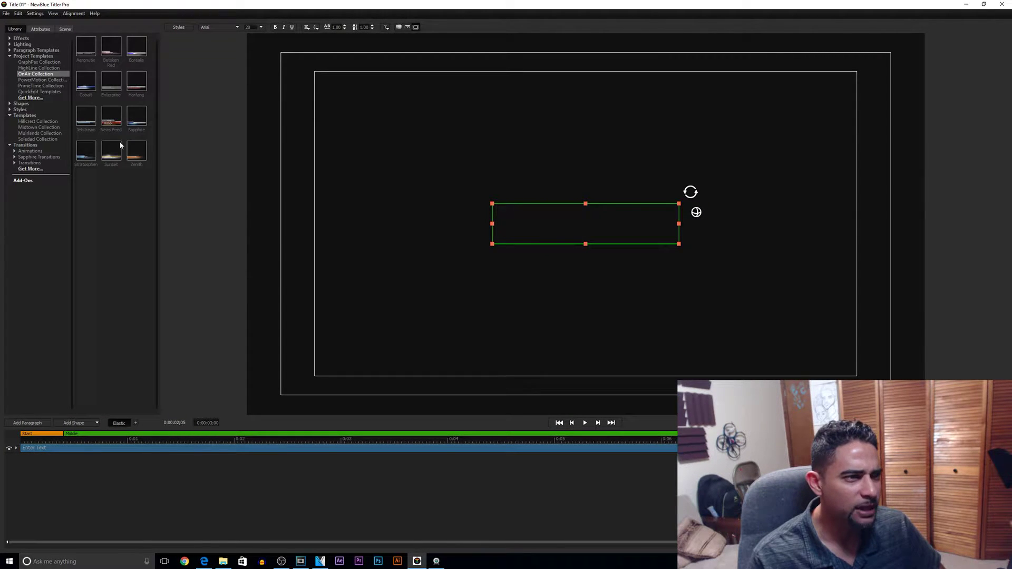
pyautogui.moveTo(111, 118); pyautogui.dragTo(531, 241)
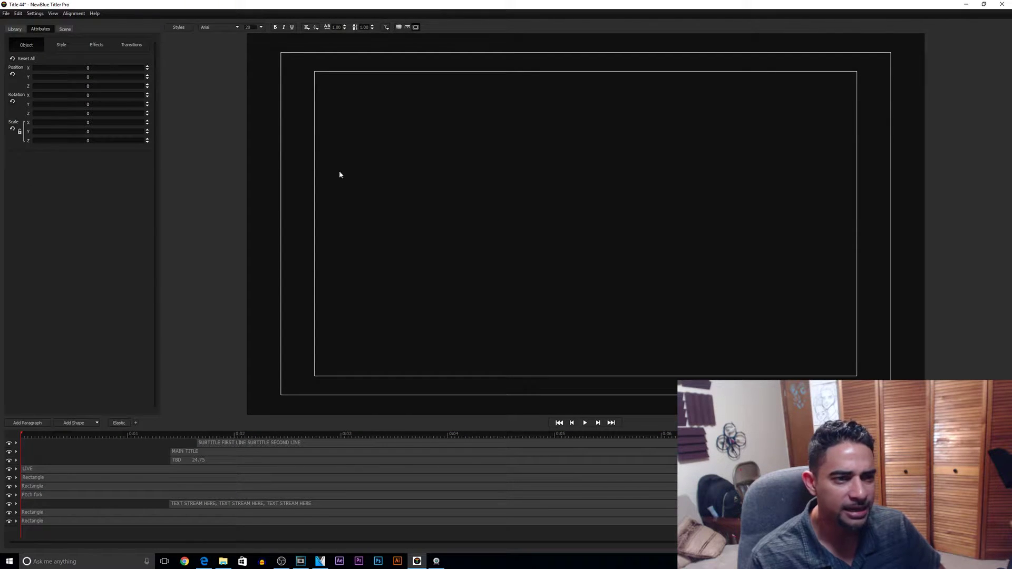
# Step: Play, stop and rewind the lower-third animation preview
pyautogui.click(585, 424)
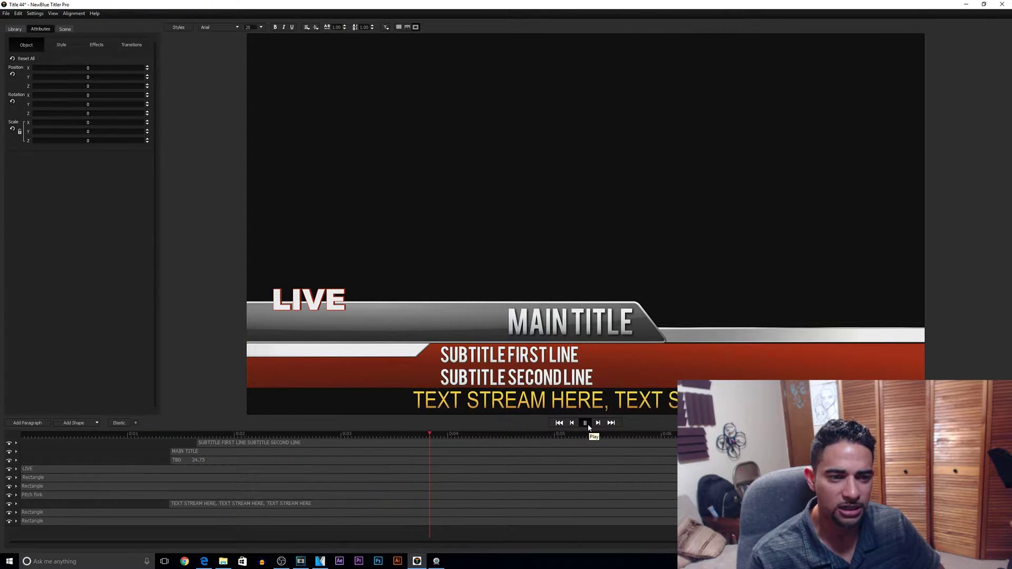
pyautogui.click(586, 425)
pyautogui.click(559, 423)
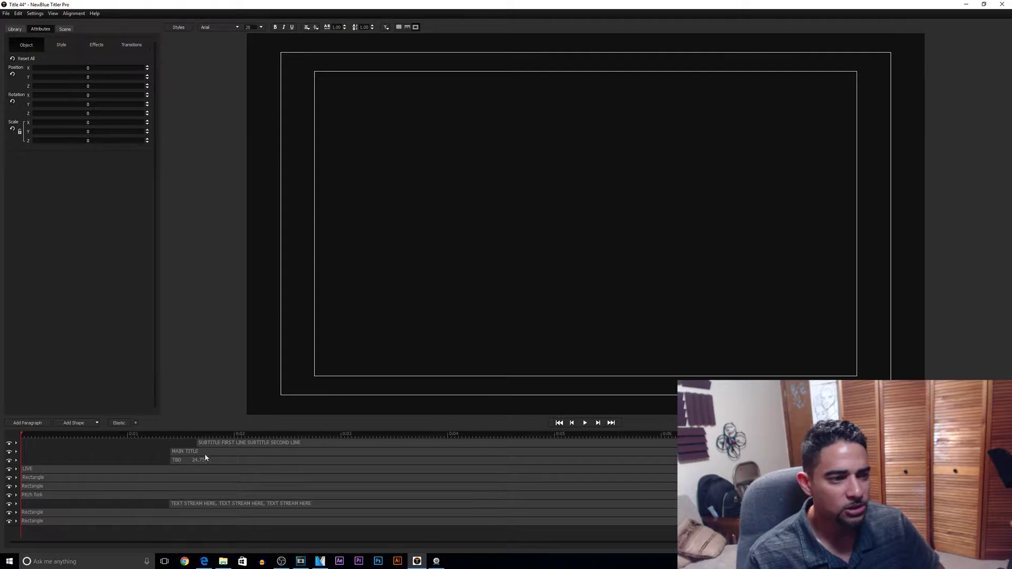
pyautogui.click(6, 14)
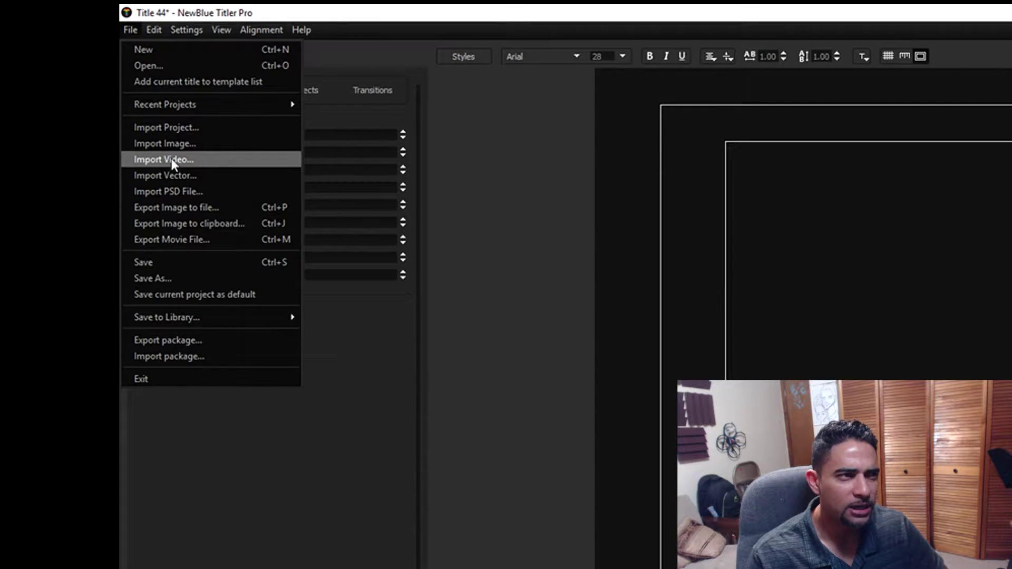
# Step: Import intro2.mp4 as the background video and preview the title over it
pyautogui.click(172, 159)
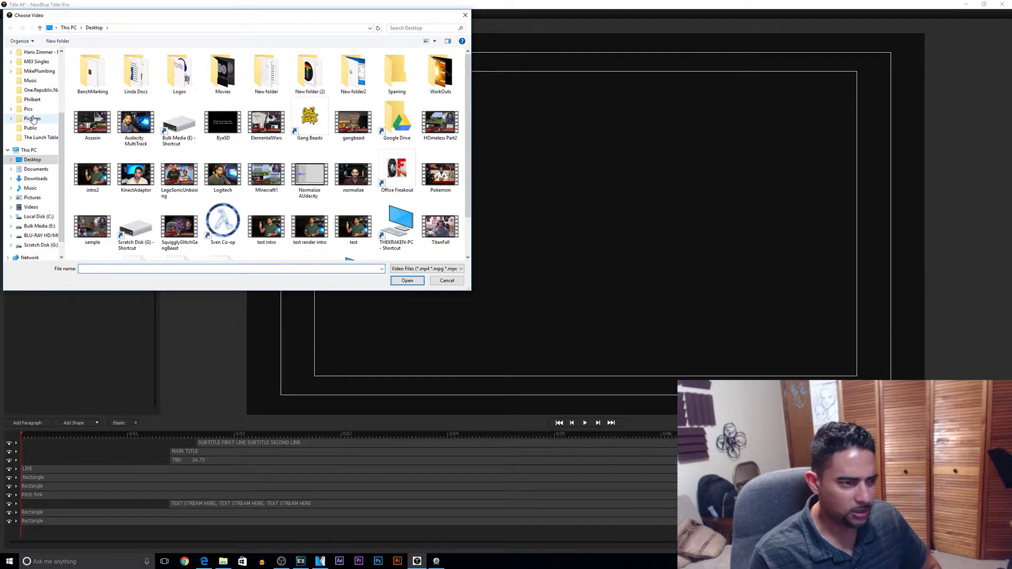
pyautogui.write('in')
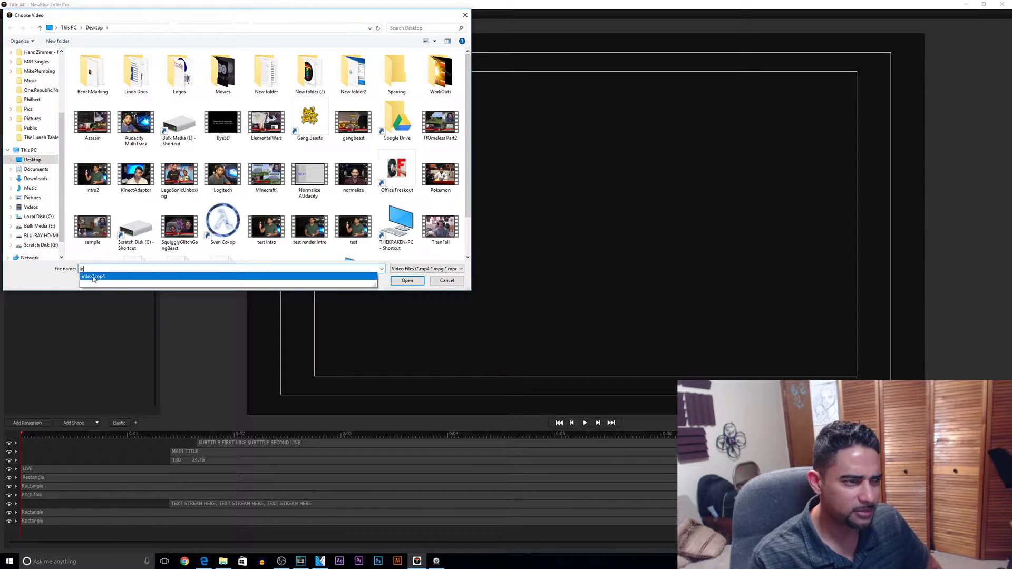
pyautogui.click(93, 276)
pyautogui.click(402, 284)
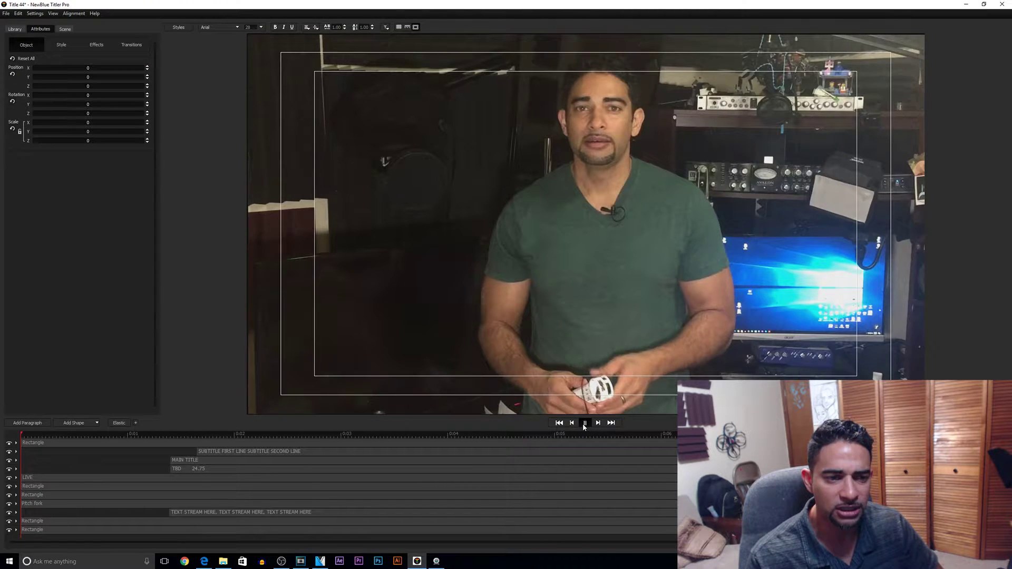
pyautogui.click(584, 423)
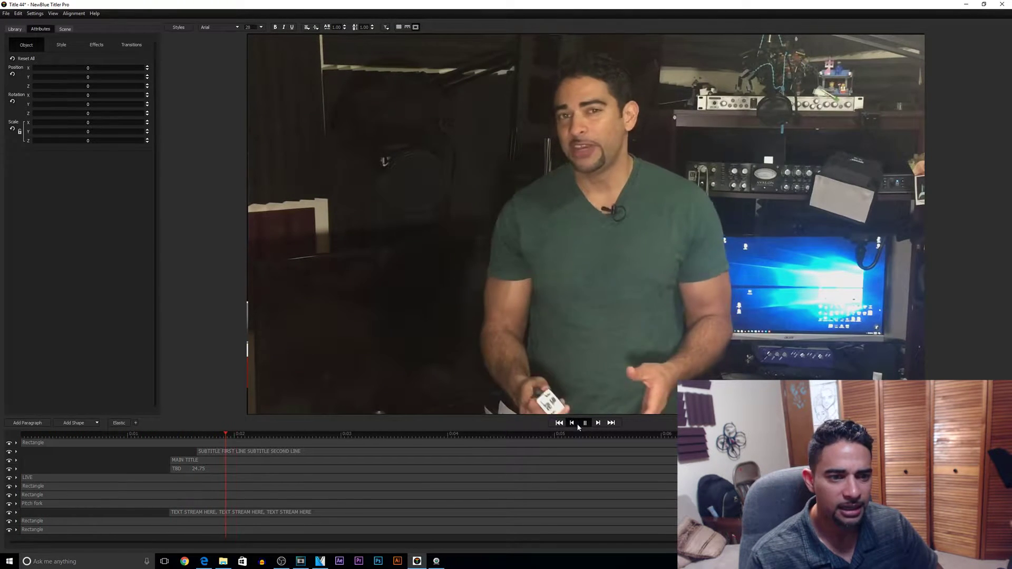
# Step: Move the video background layer below all the lower-third graphics
pyautogui.click(585, 422)
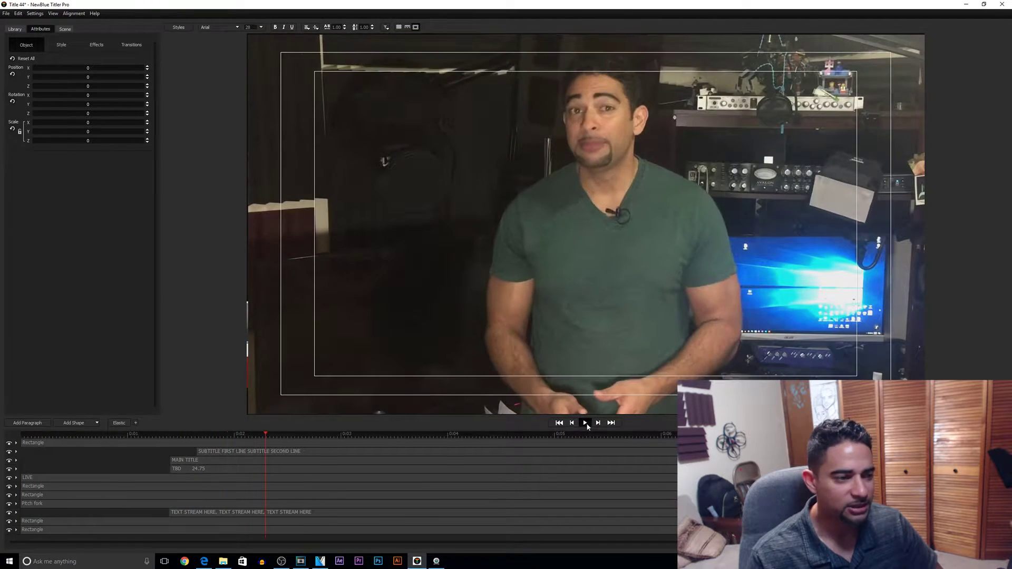
pyautogui.click(42, 445)
pyautogui.moveTo(38, 473); pyautogui.dragTo(32, 539)
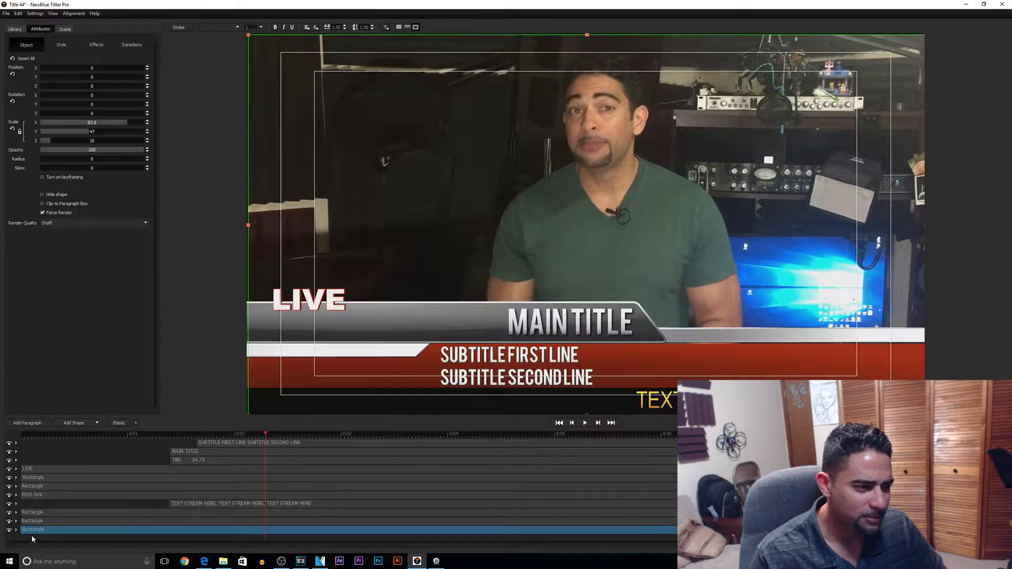
# Step: Replay the overlay to check it, then hide the video layer
pyautogui.click(586, 422)
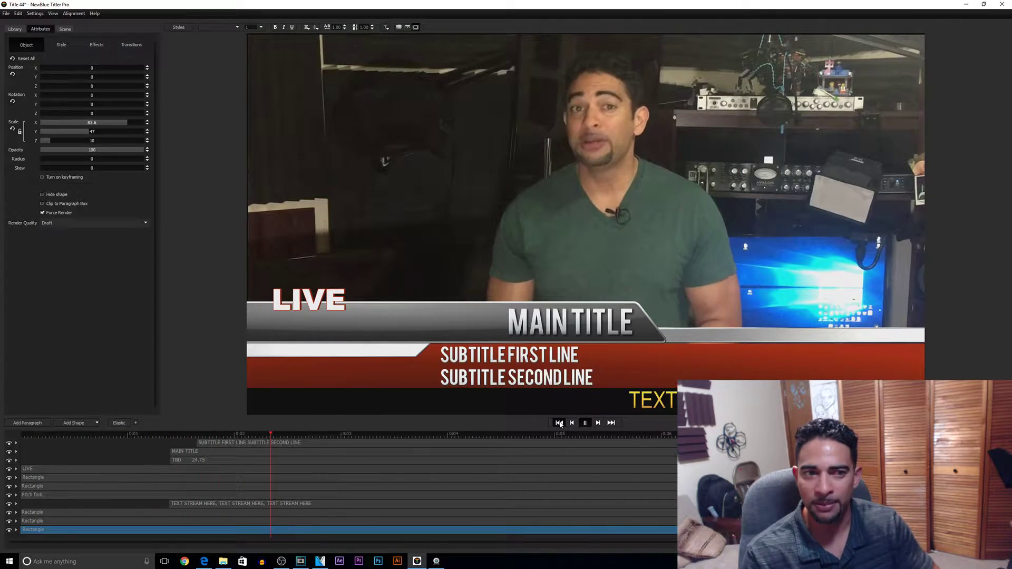
pyautogui.click(585, 424)
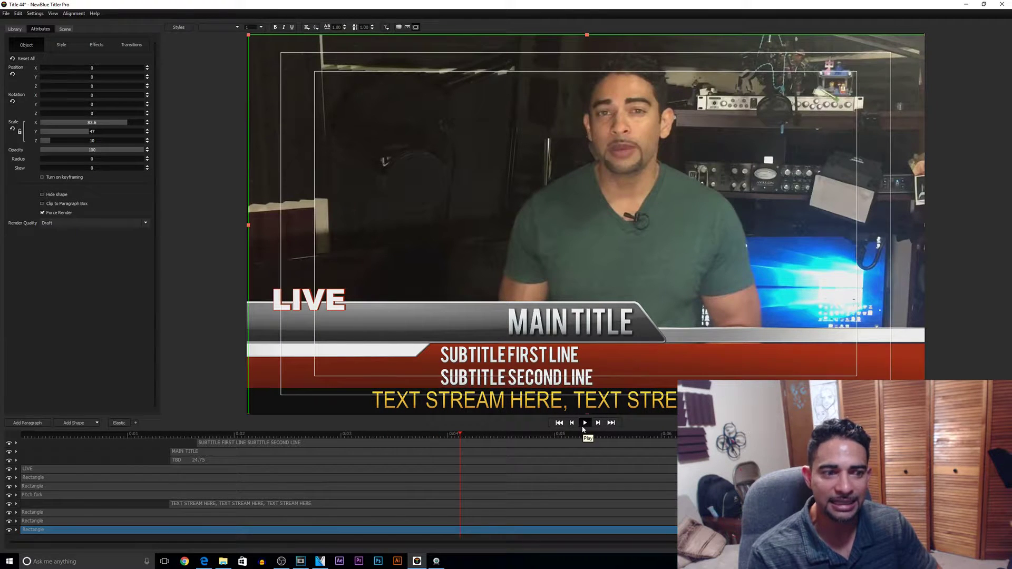
pyautogui.click(6, 14)
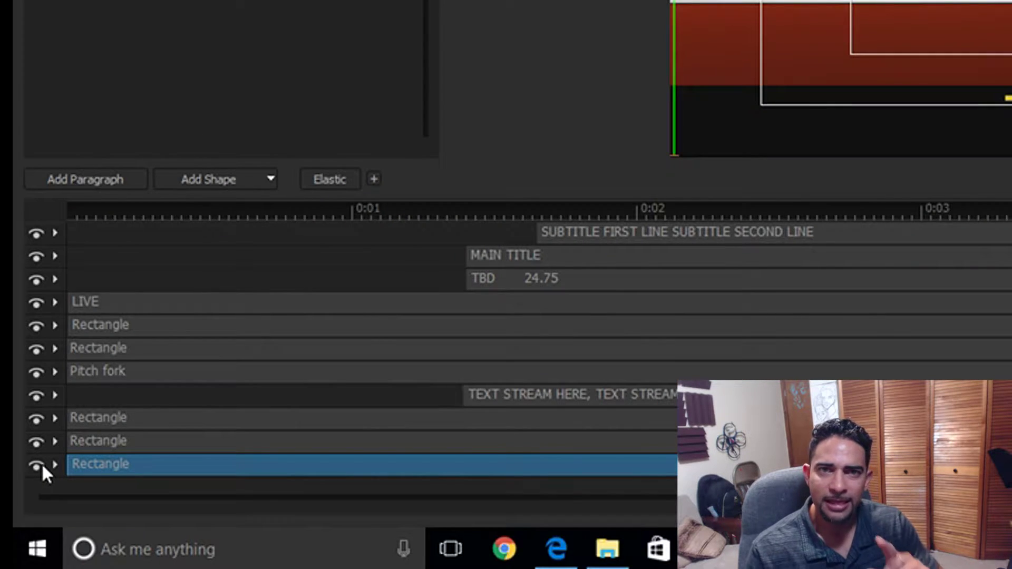
pyautogui.click(36, 464)
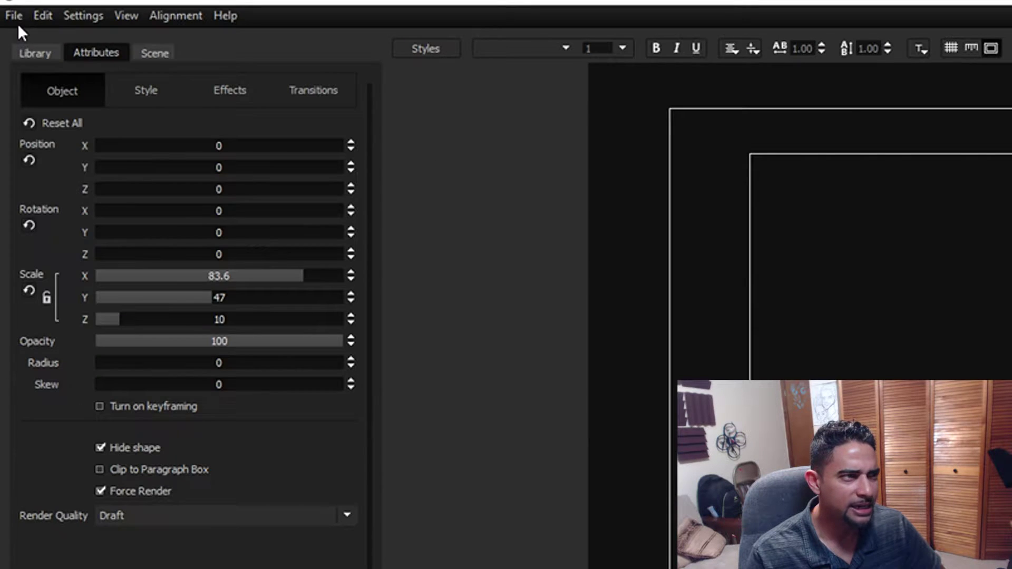
# Step: Export the lower third as a movie file named 'title' to the Desktop
pyautogui.click(16, 10)
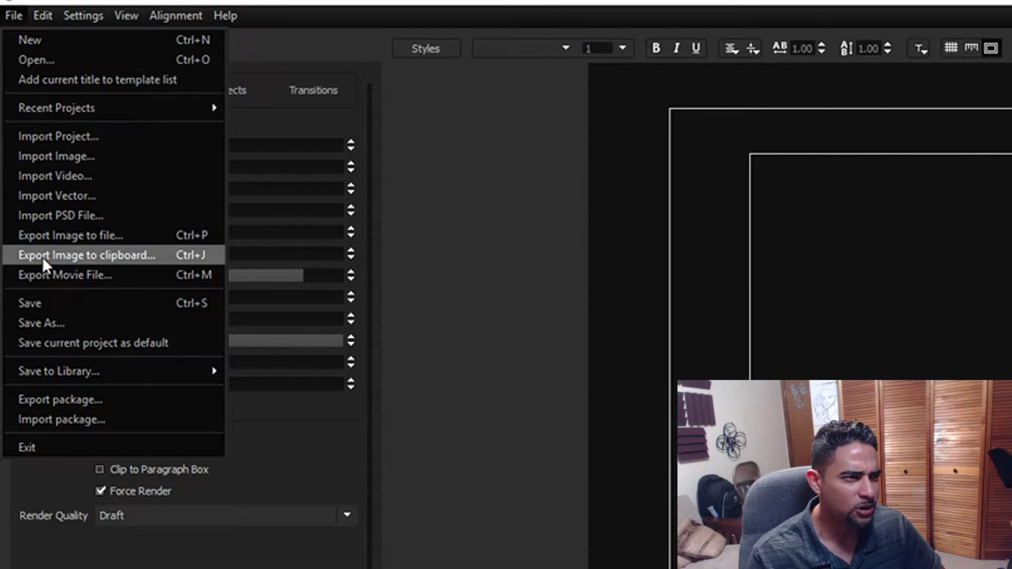
pyautogui.click(48, 274)
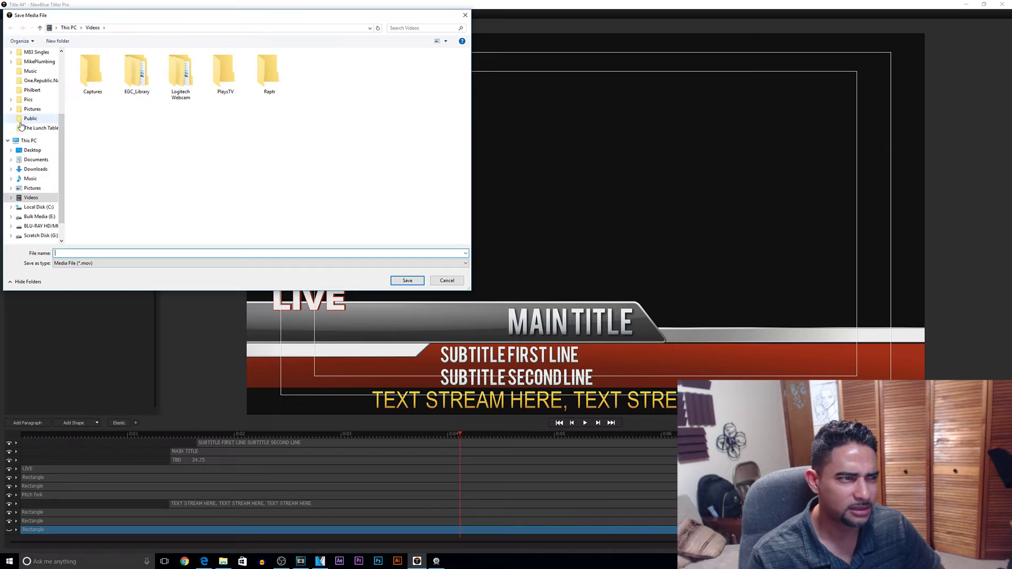
pyautogui.click(32, 151)
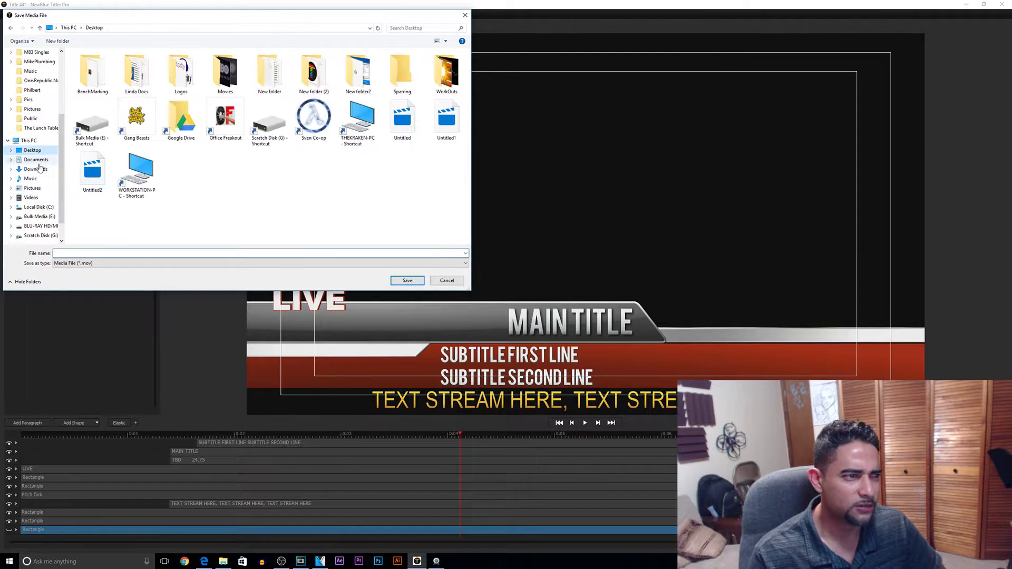
pyautogui.click(85, 252)
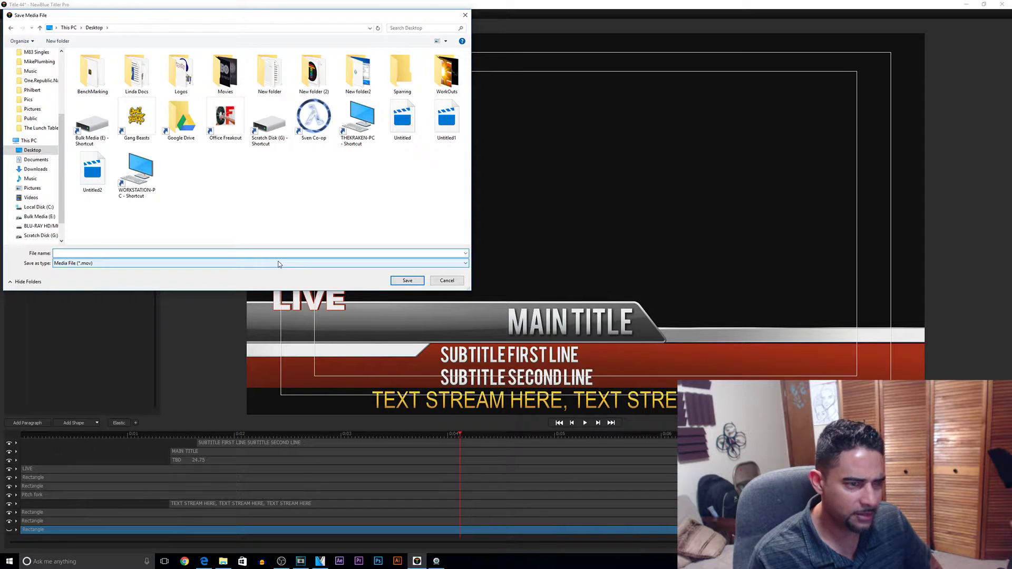
pyautogui.write('title')
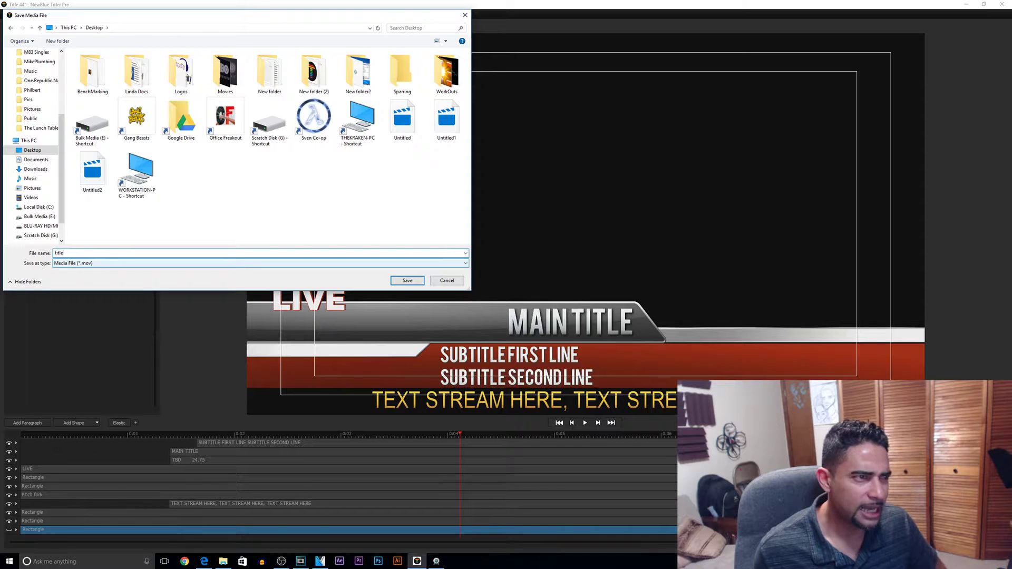
pyautogui.press('Return')
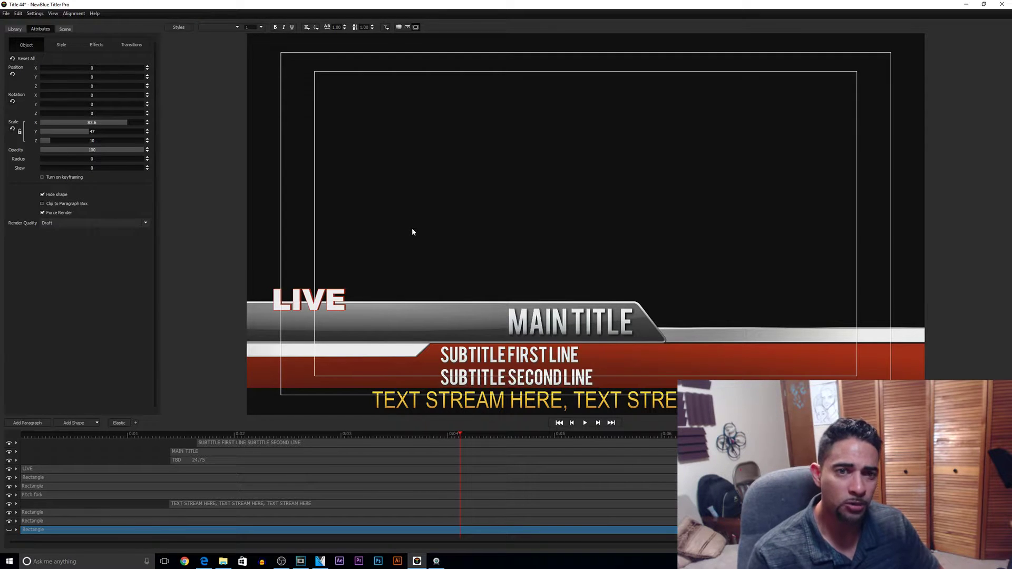
# Step: Back in VEGAS, drag title.mov from the Explorer onto the top video track
pyautogui.click(323, 563)
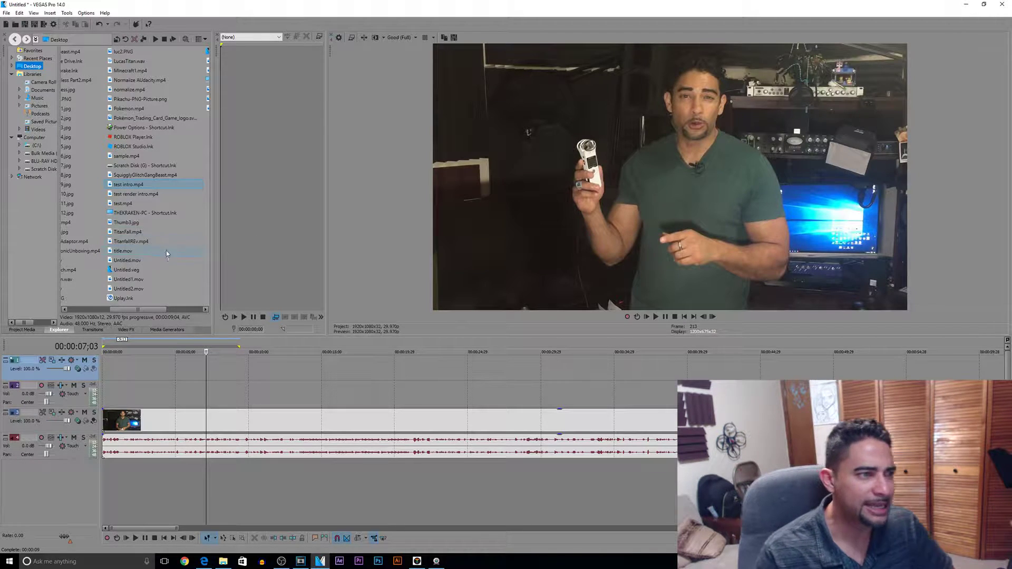
pyautogui.click(117, 252)
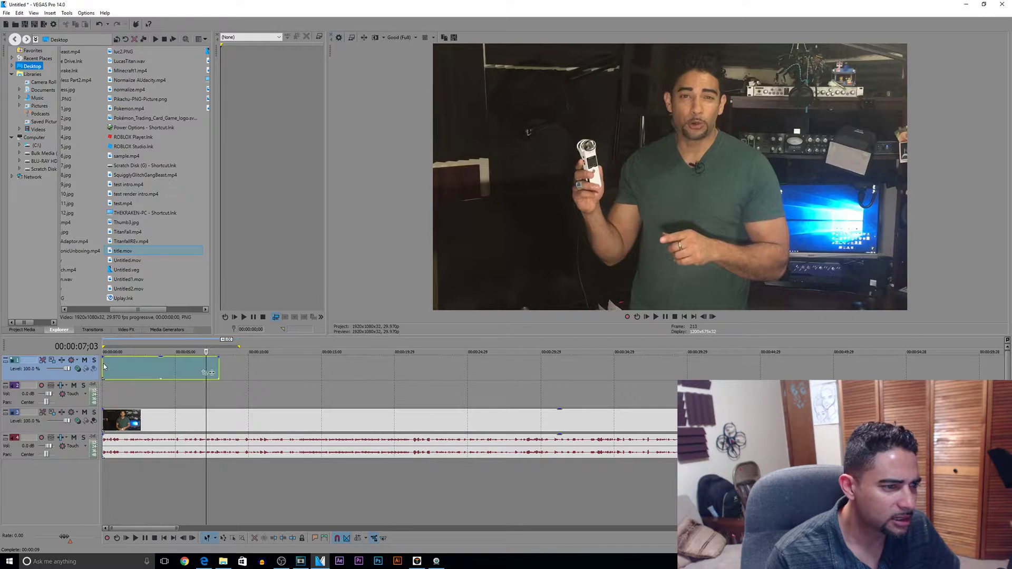
pyautogui.moveTo(105, 365); pyautogui.dragTo(108, 368)
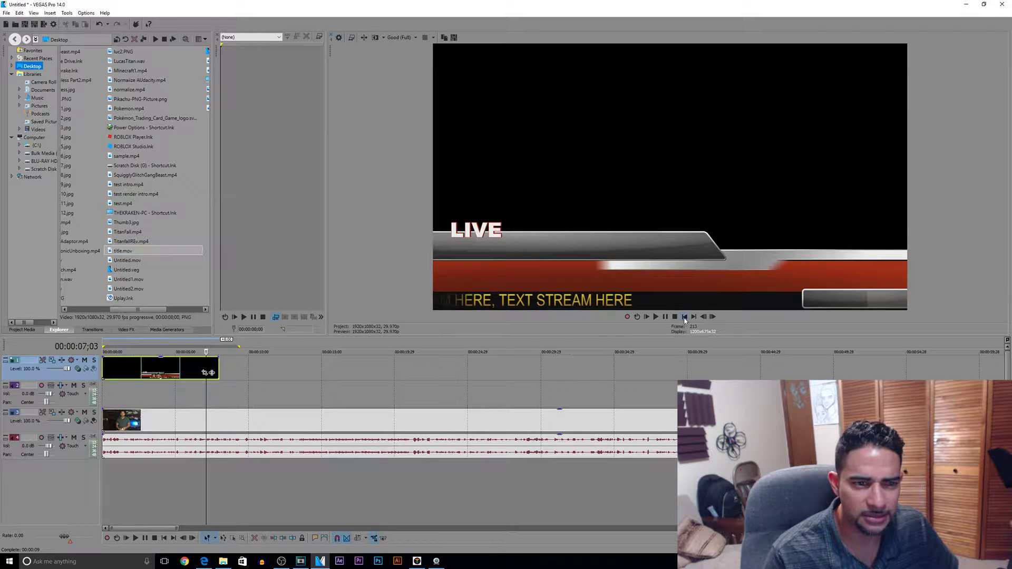
# Step: Move the playhead to a point where the lower-third title shows
pyautogui.hotkey('ctrl', 'Home')
pyautogui.click(126, 373)
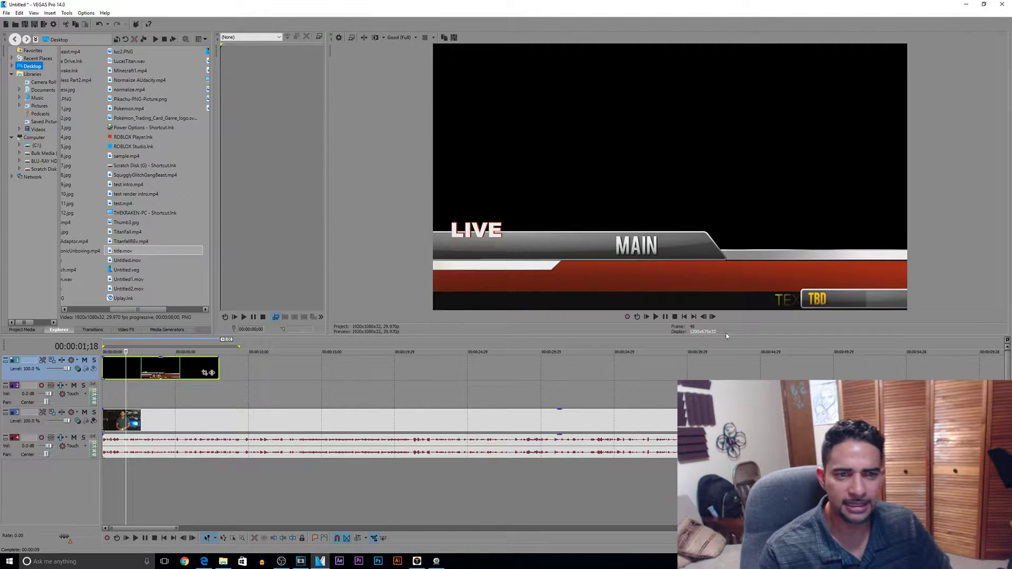
pyautogui.click(685, 317)
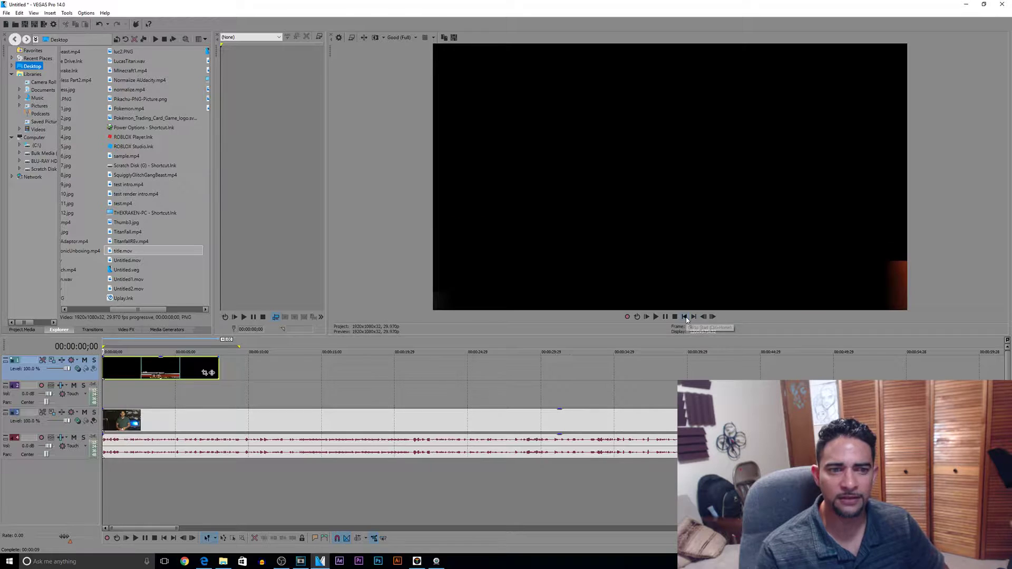
pyautogui.click(126, 372)
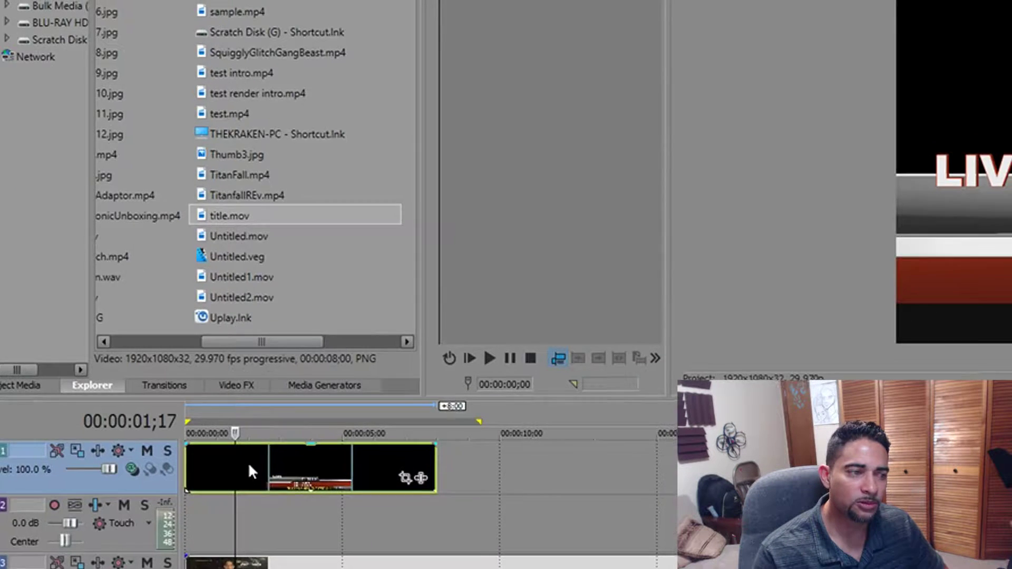
# Step: Set title.mov's Alpha channel to Straight (unmatted) in its media Properties
pyautogui.rightClick(131, 365)
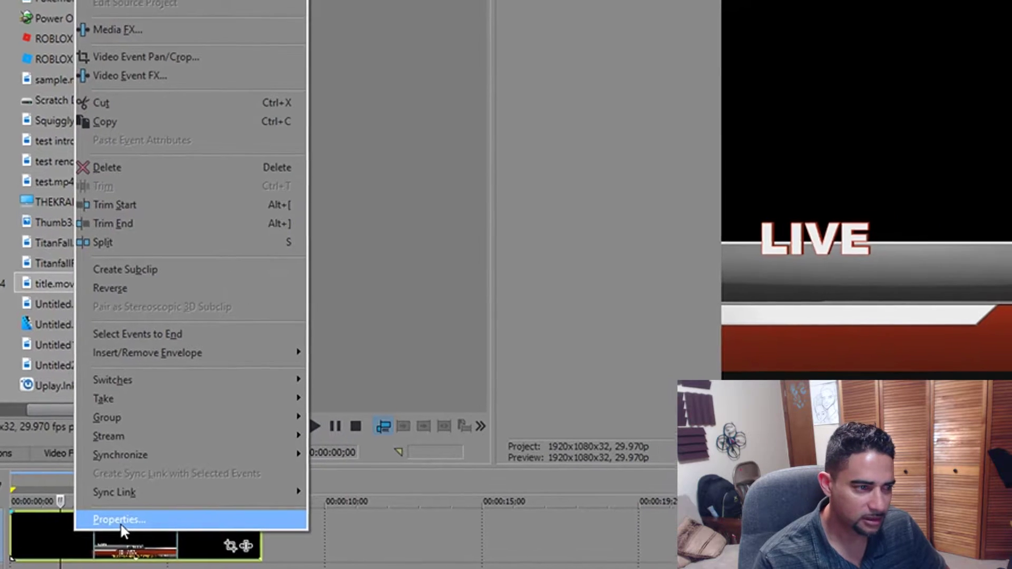
pyautogui.click(171, 503)
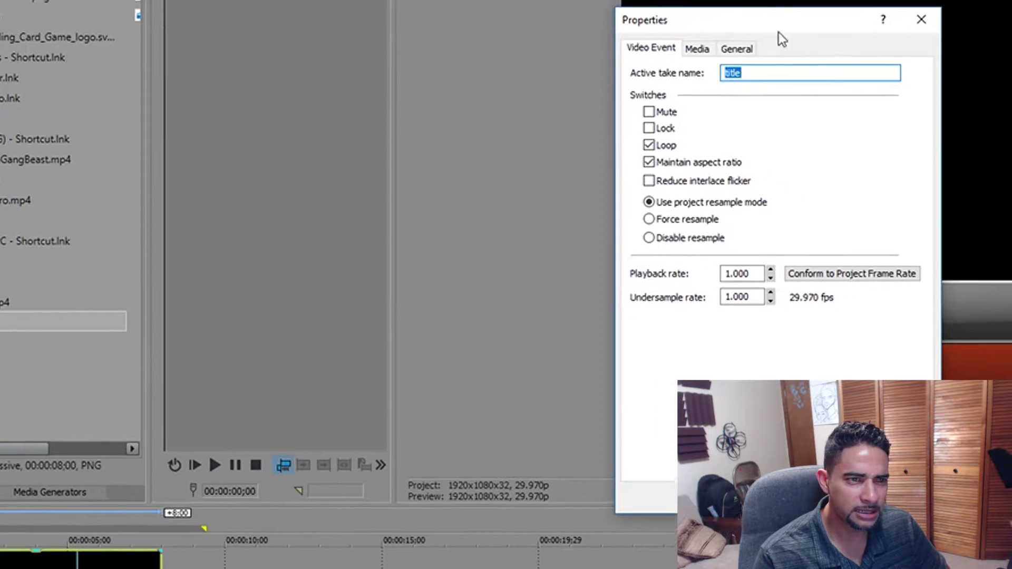
pyautogui.click(682, 56)
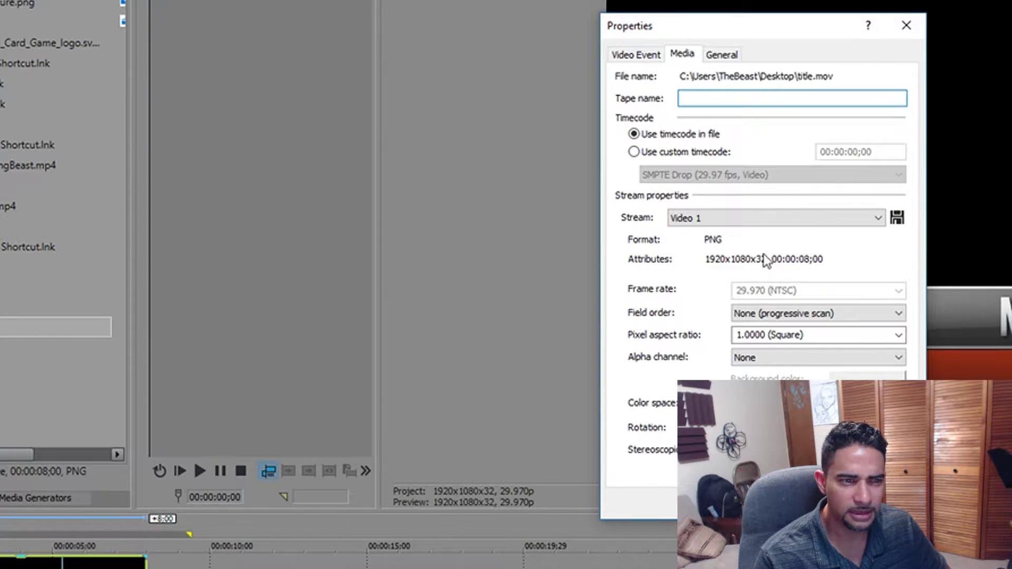
pyautogui.click(771, 358)
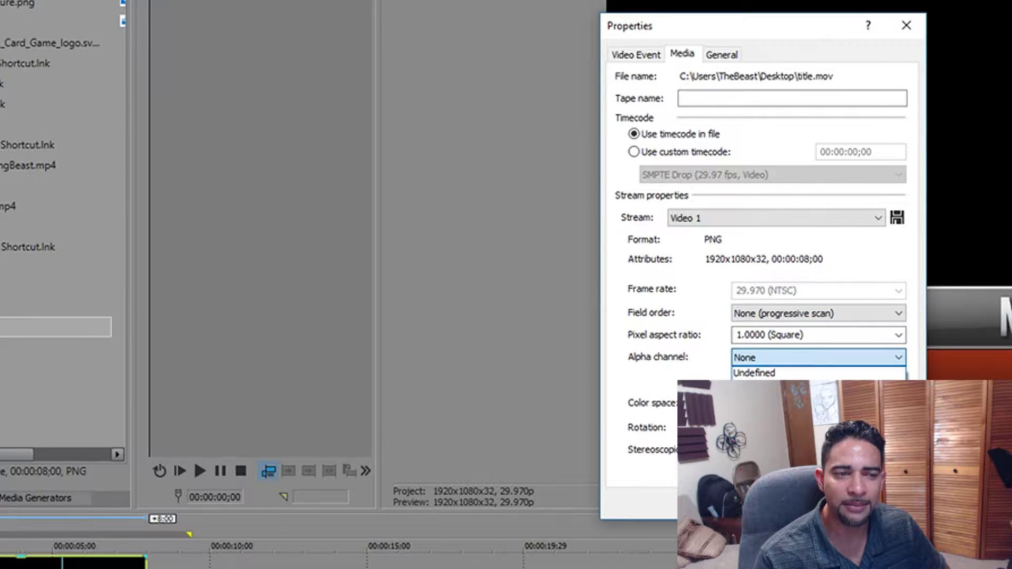
pyautogui.click(771, 427)
pyautogui.click(527, 319)
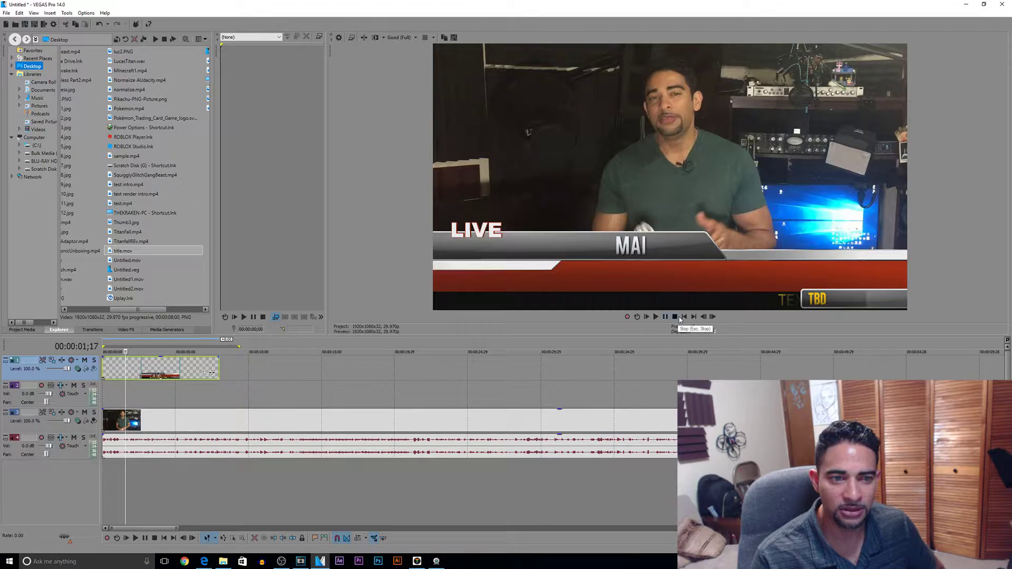
# Step: Play and stop the overlay preview, then switch to Vegas Pro 13
pyautogui.click(655, 317)
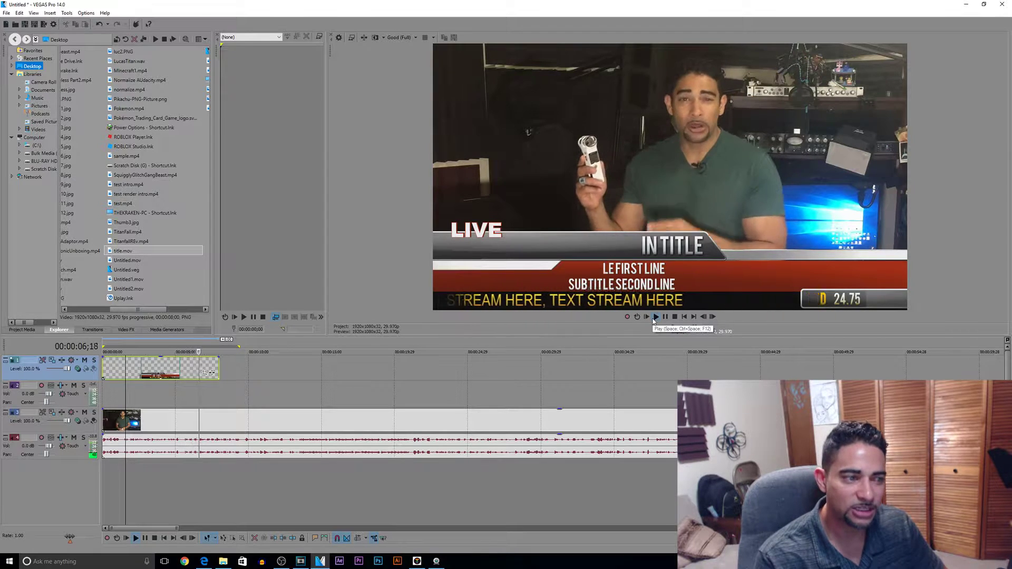
pyautogui.press('space')
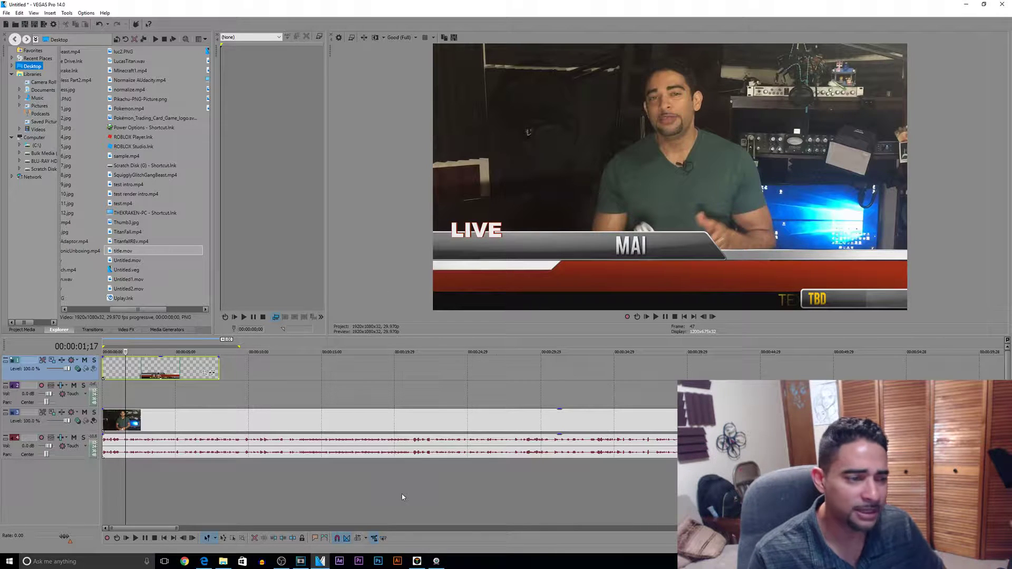
pyautogui.click(305, 563)
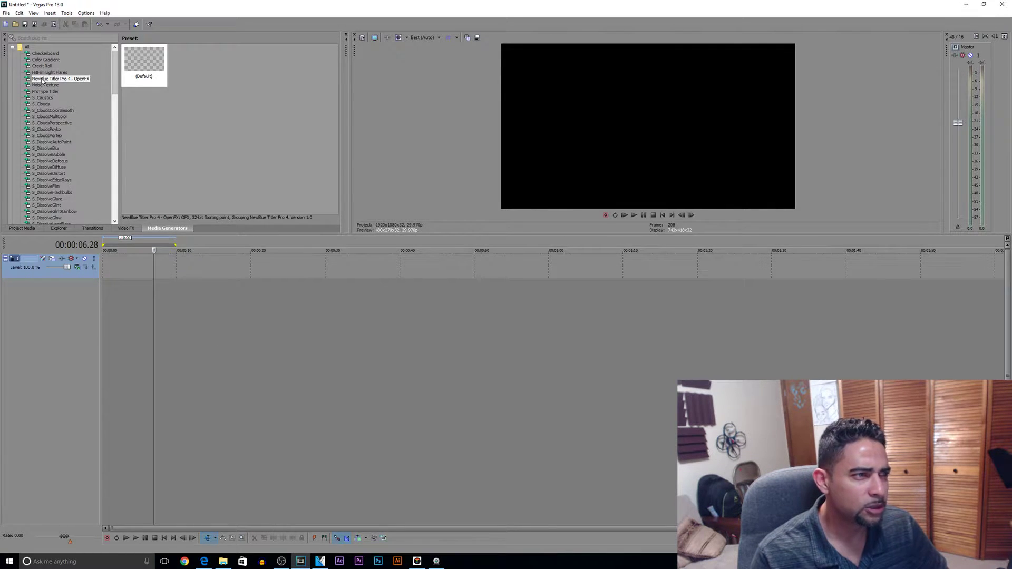
# Step: Add a Titler Pro 4 title event using the News Feed LIVE lower-third template
pyautogui.moveTo(144, 62); pyautogui.dragTo(103, 268)
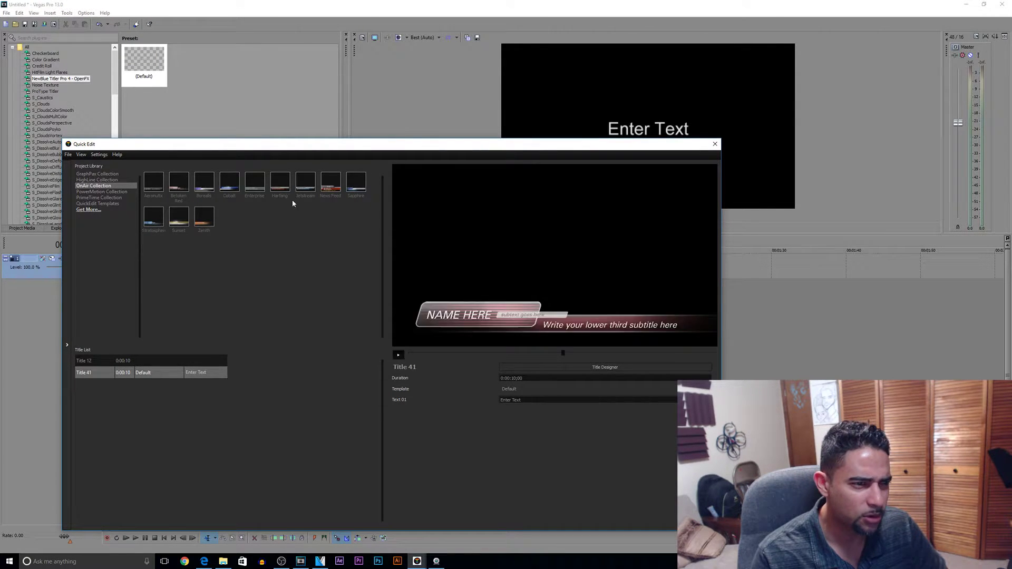
pyautogui.moveTo(331, 182); pyautogui.dragTo(508, 287)
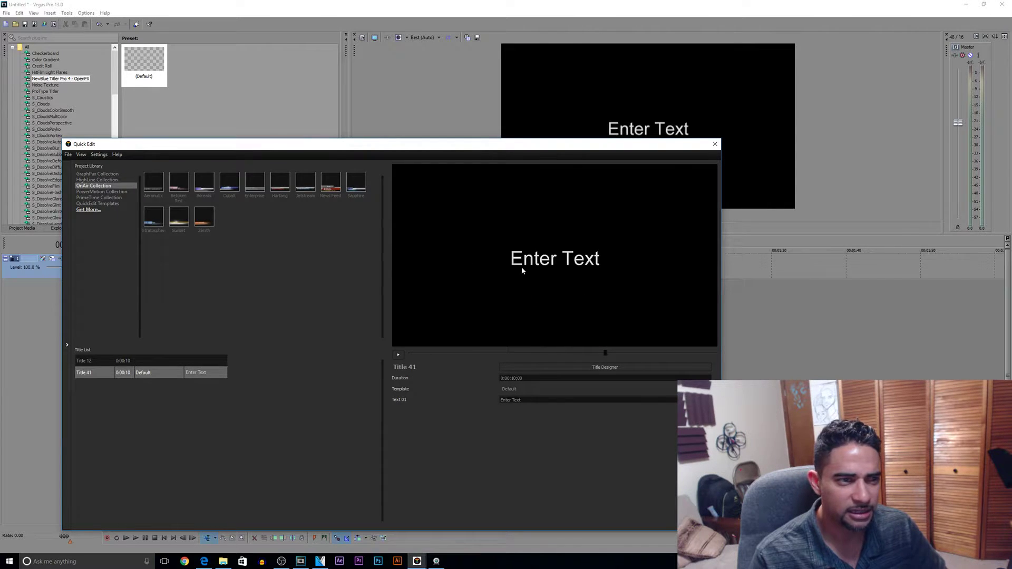
pyautogui.click(399, 356)
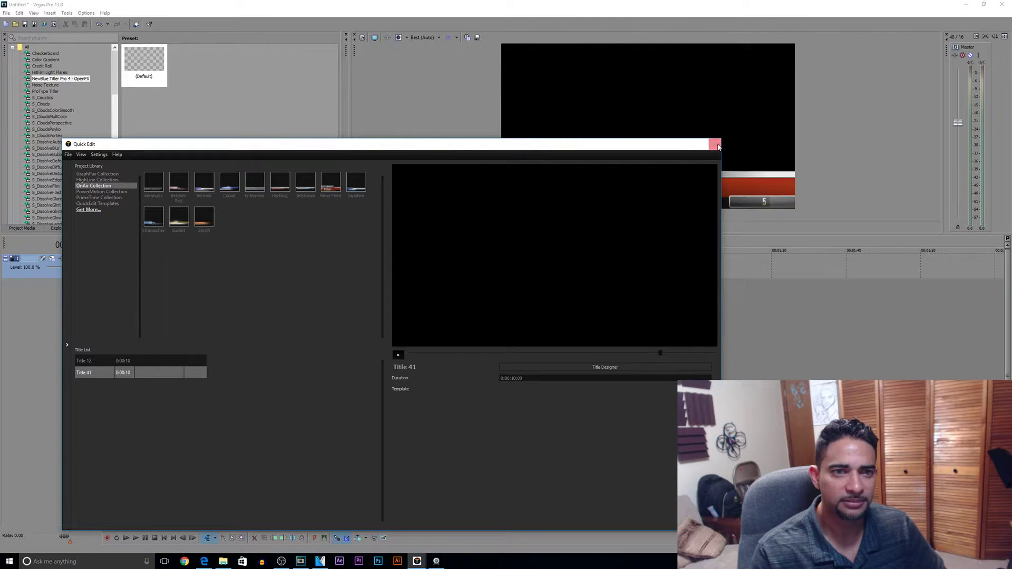
pyautogui.click(713, 147)
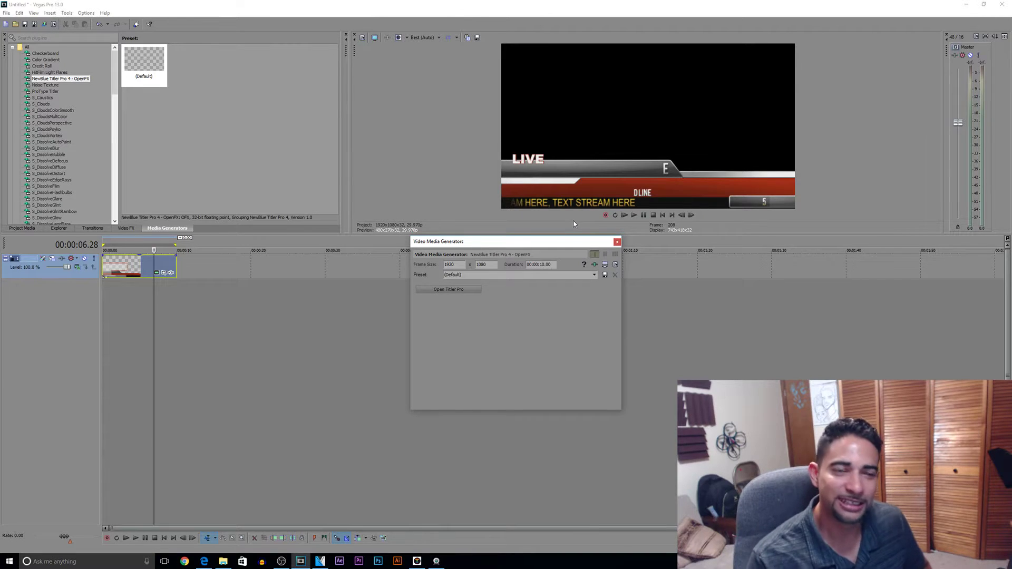
# Step: Play the lower third, then select a time range spanning the whole title event
pyautogui.click(617, 242)
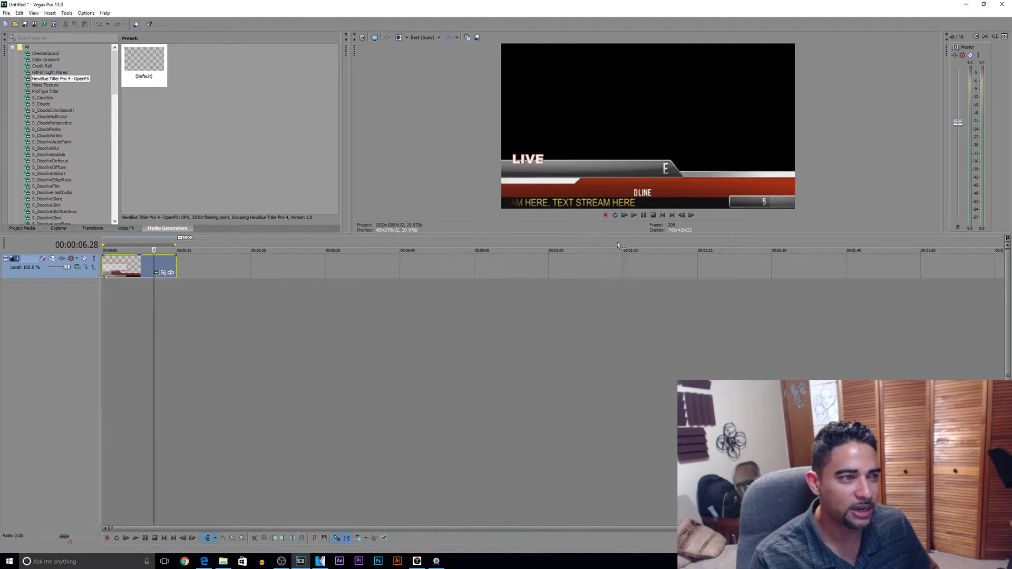
pyautogui.click(138, 259)
pyautogui.press('space')
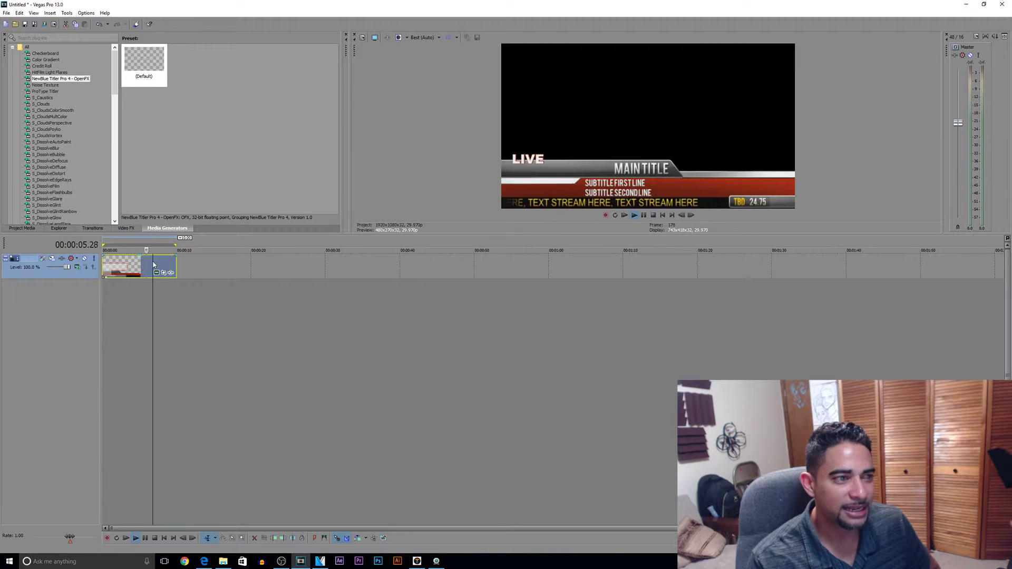
pyautogui.moveTo(175, 281); pyautogui.dragTo(88, 294)
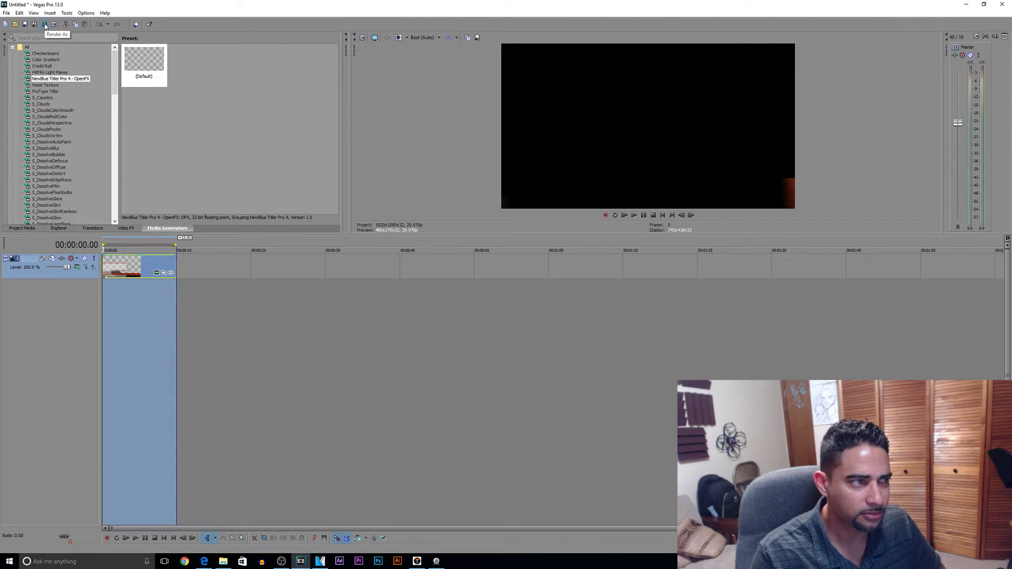
# Step: Choose the QuickTime 7 3 Mbps Video render template and open its custom settings
pyautogui.click(45, 25)
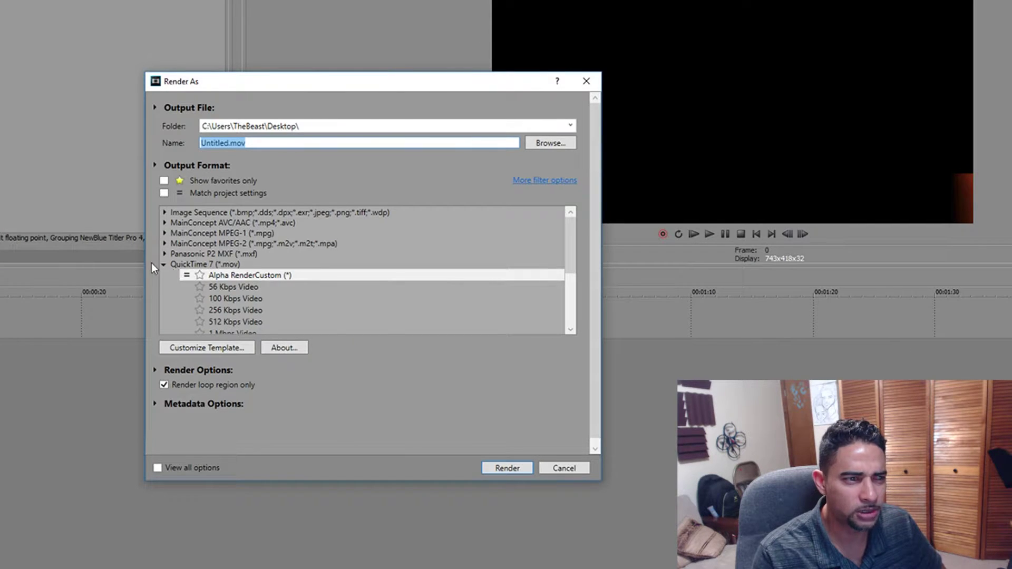
pyautogui.click(164, 264)
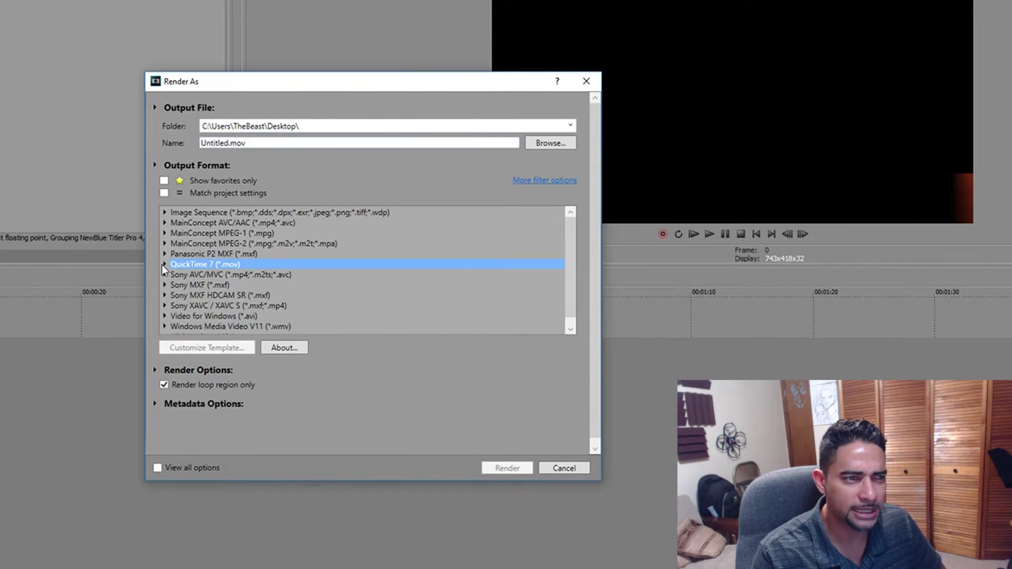
pyautogui.click(165, 265)
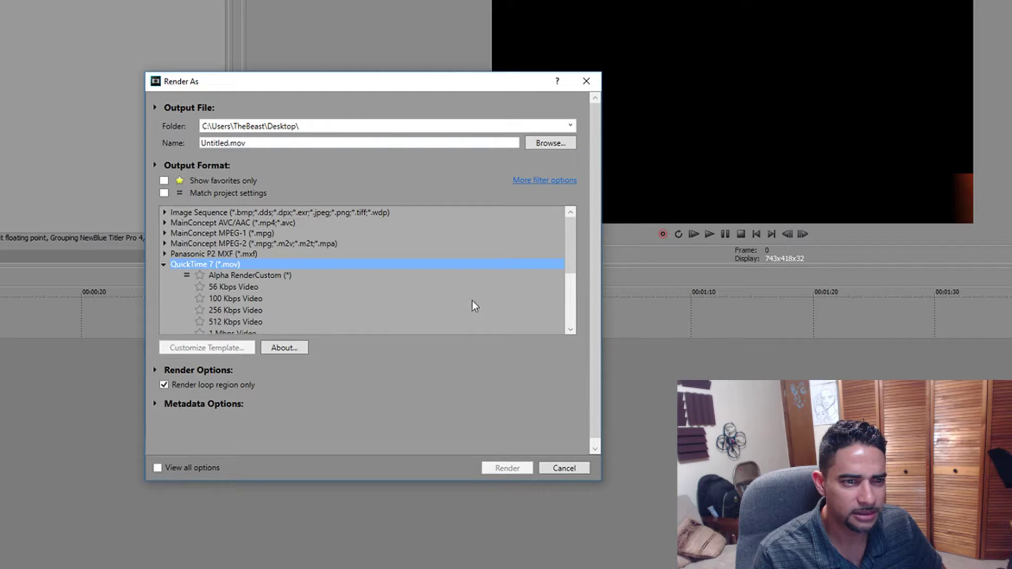
pyautogui.scroll(-3, 573, 256)
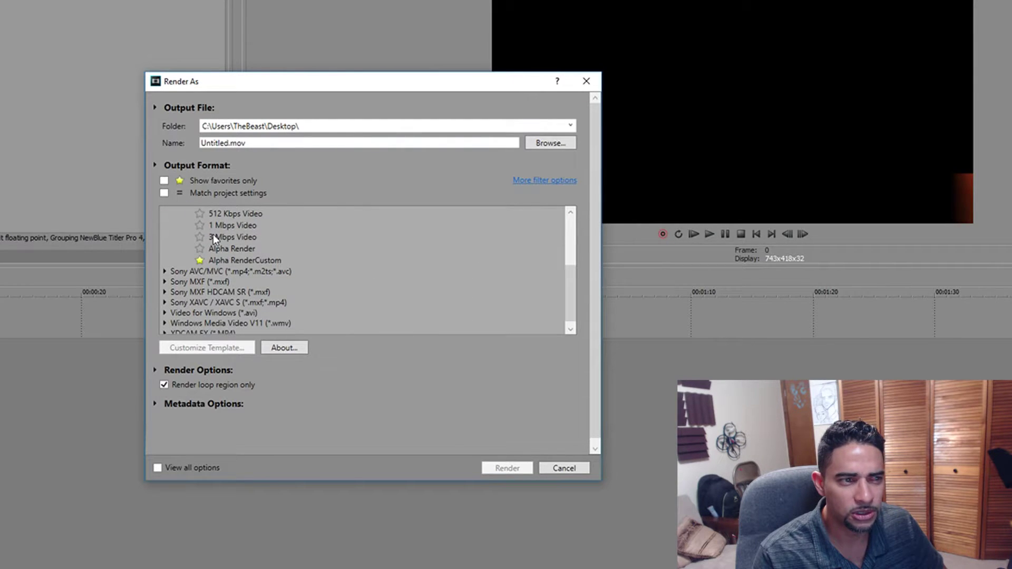
pyautogui.click(214, 236)
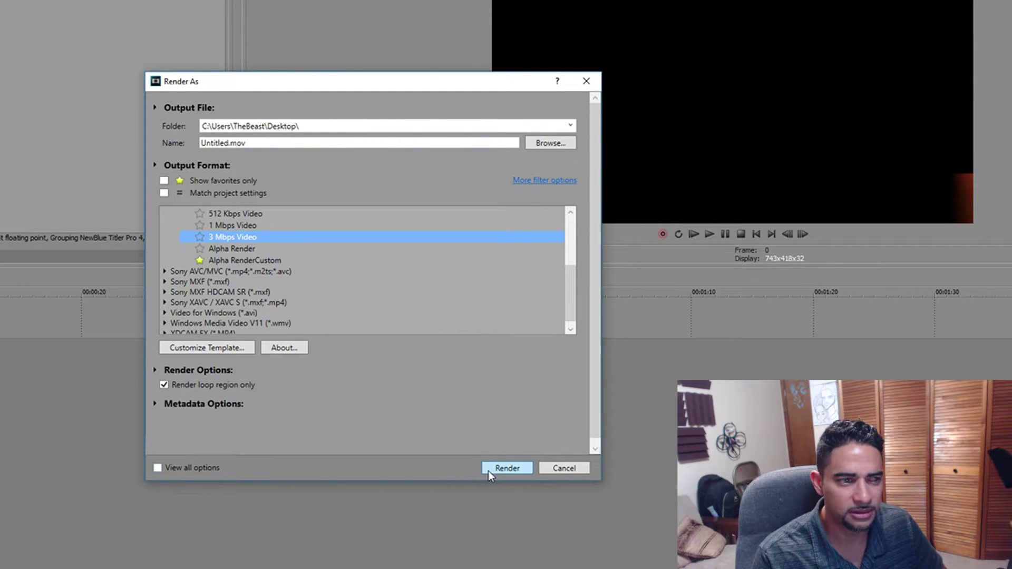
pyautogui.click(213, 350)
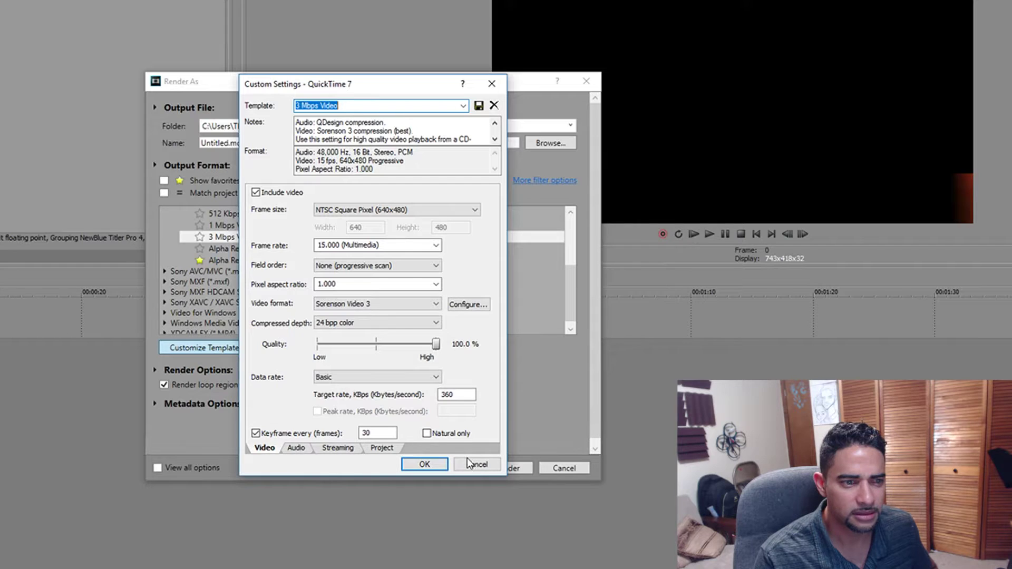
pyautogui.moveTo(437, 89)
pyautogui.mouseDown()
pyautogui.moveTo(404, 95)
pyautogui.moveTo(464, 125)
pyautogui.mouseUp()
# Step: Use a custom frame size, 29.970 fps, PNG video format and 32 bpp colour depth
pyautogui.click(427, 243)
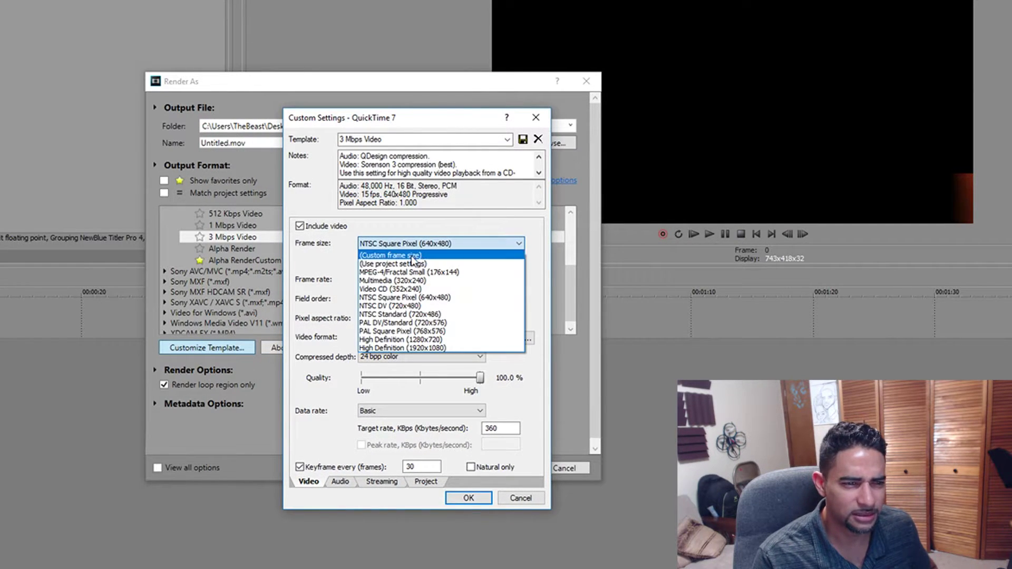
pyautogui.click(411, 257)
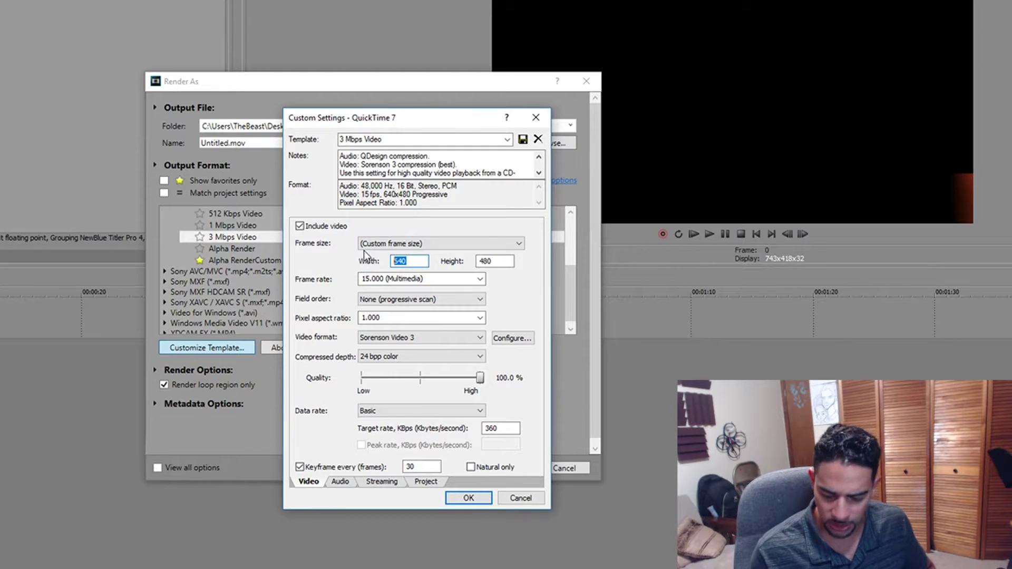
pyautogui.write('1920')
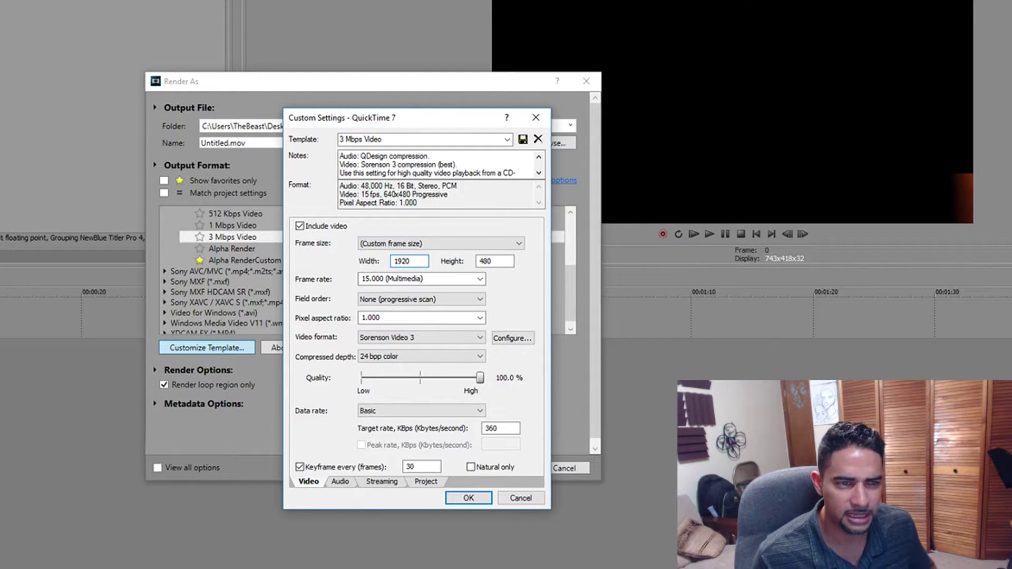
pyautogui.write('1080')
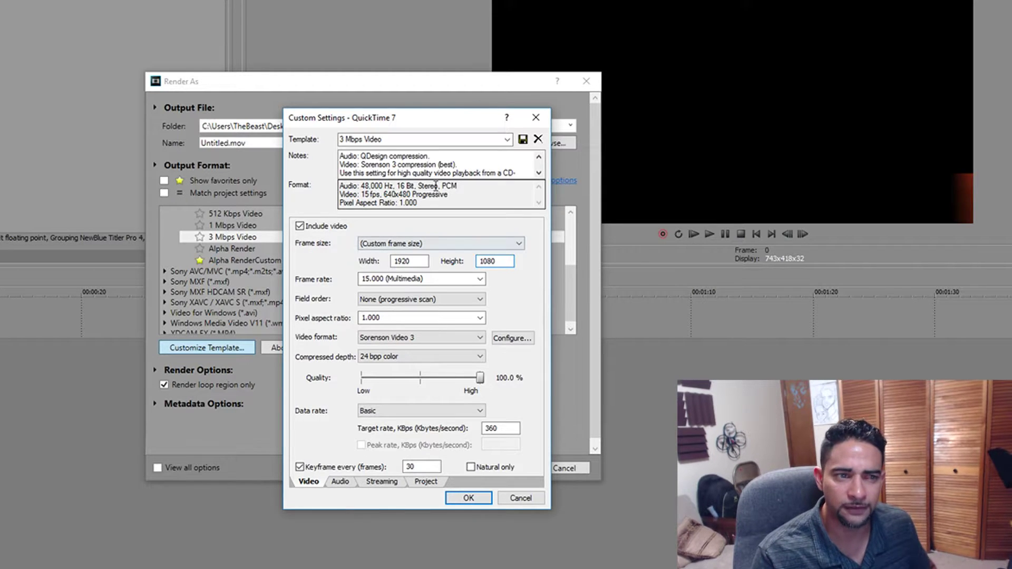
pyautogui.click(496, 244)
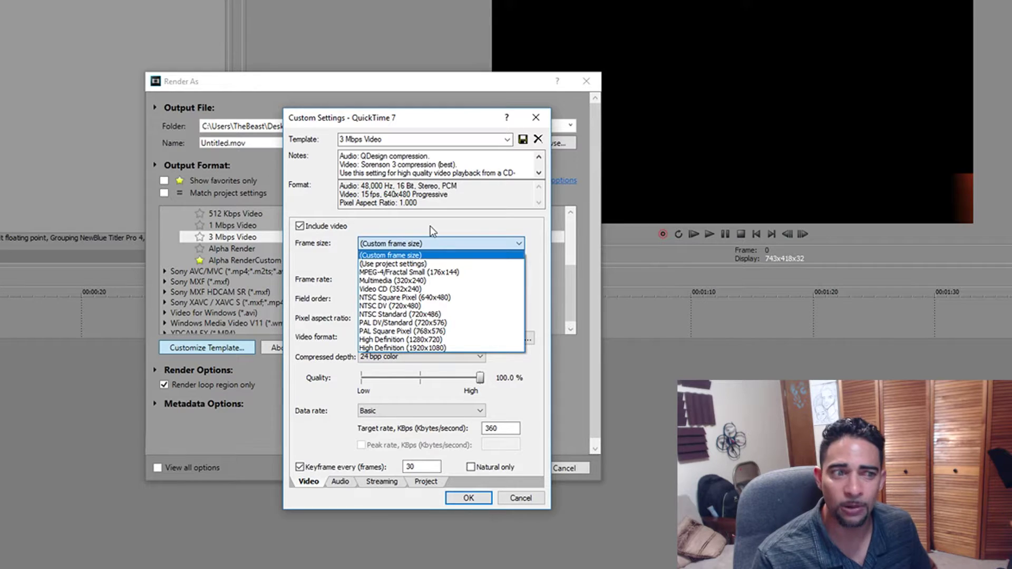
pyautogui.click(427, 254)
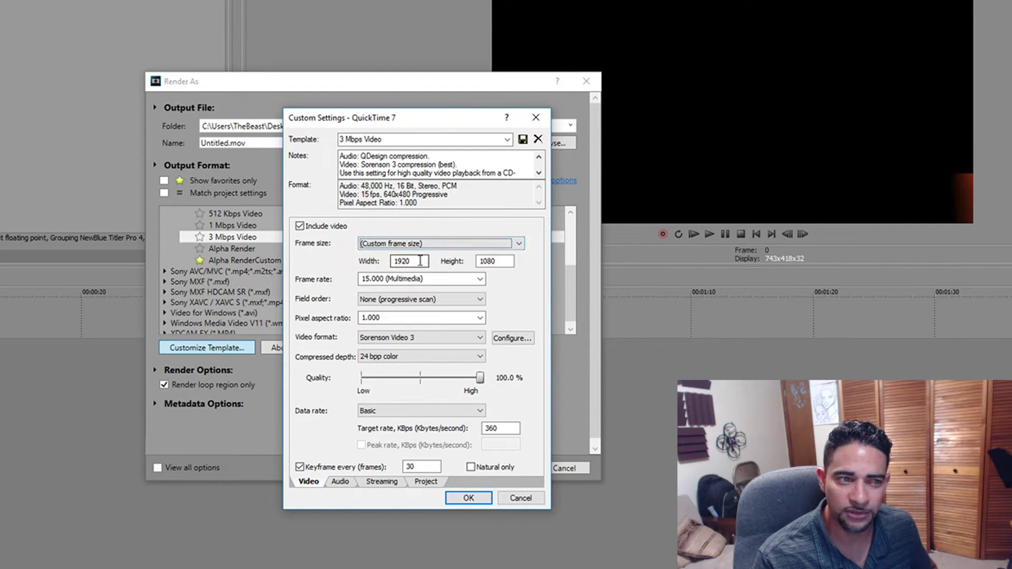
pyautogui.click(479, 280)
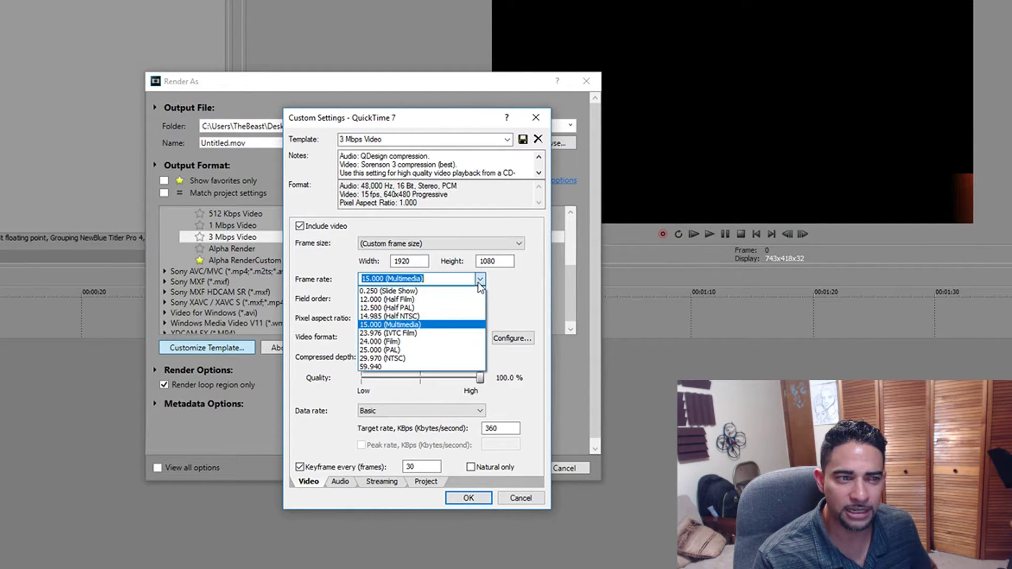
pyautogui.click(391, 360)
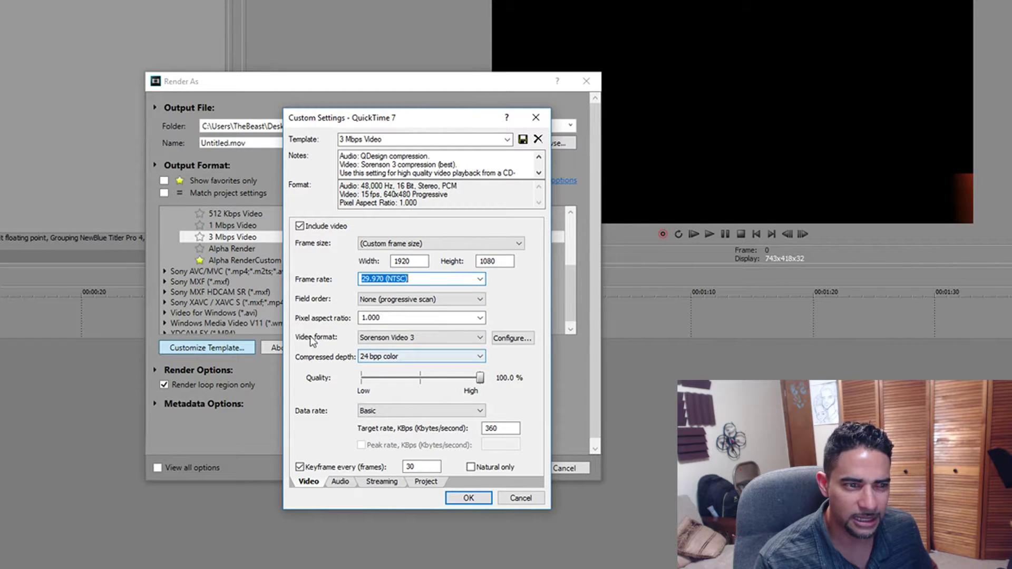
pyautogui.click(395, 357)
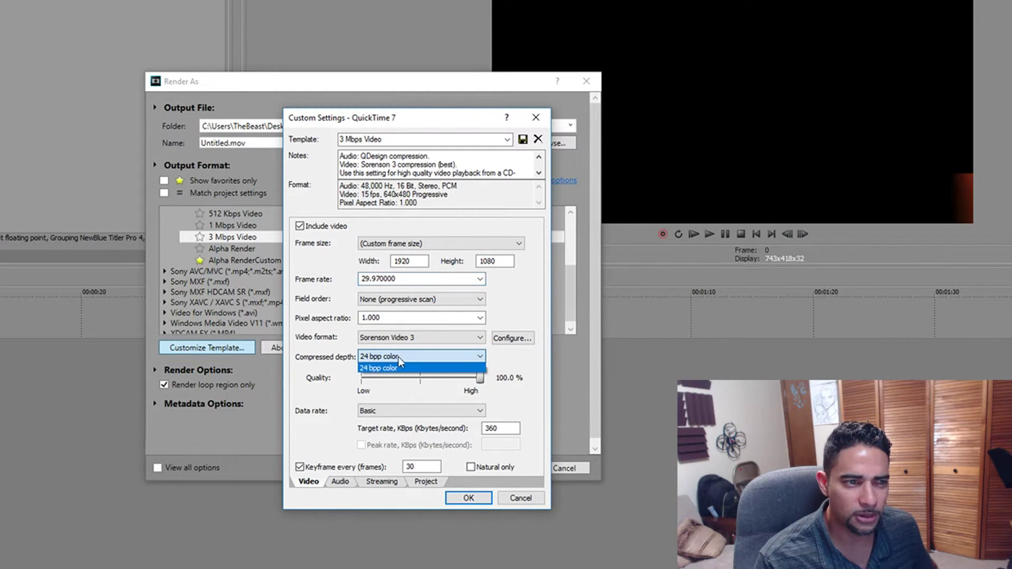
pyautogui.click(409, 359)
pyautogui.click(418, 340)
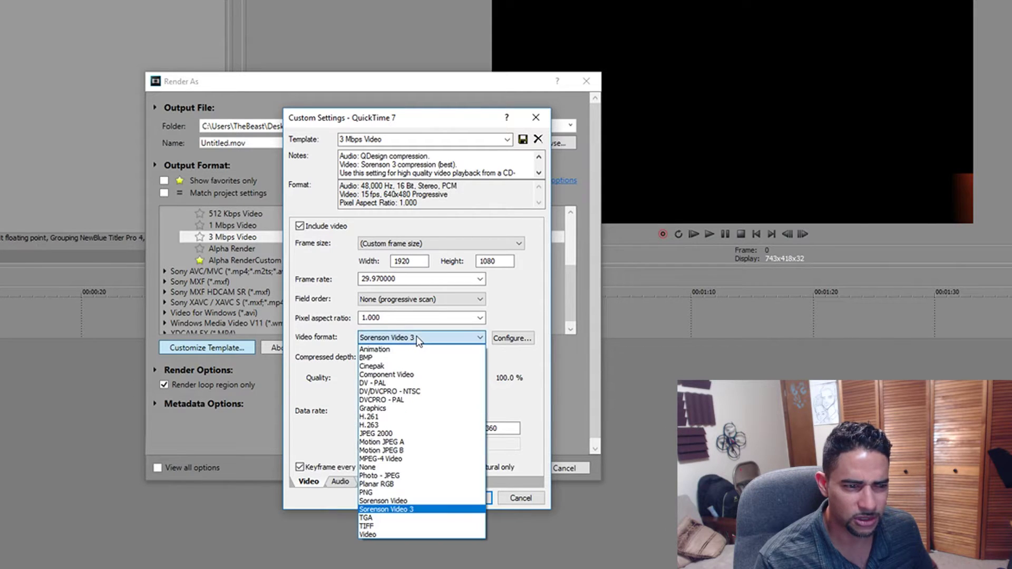
pyautogui.click(383, 491)
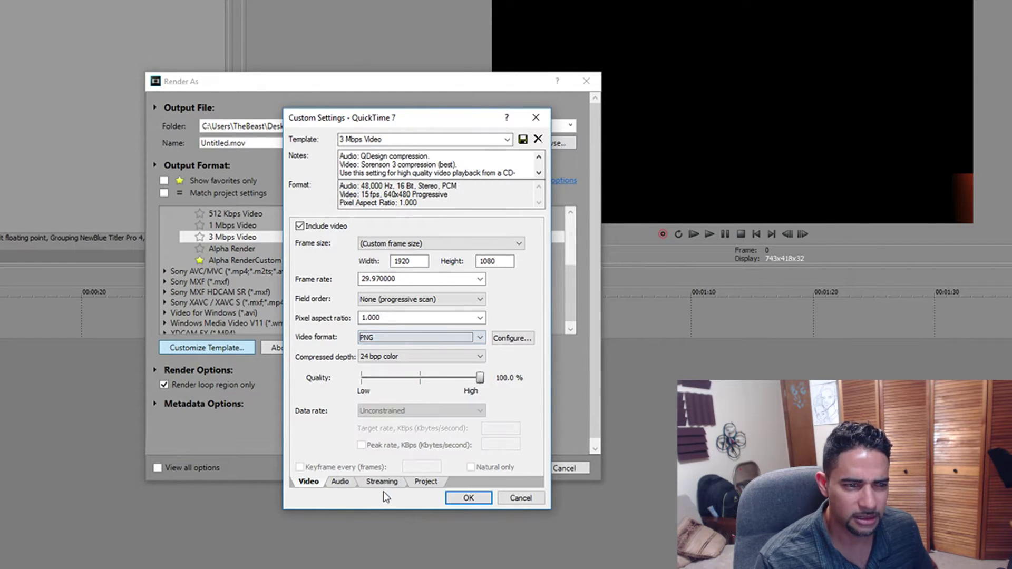
pyautogui.click(398, 356)
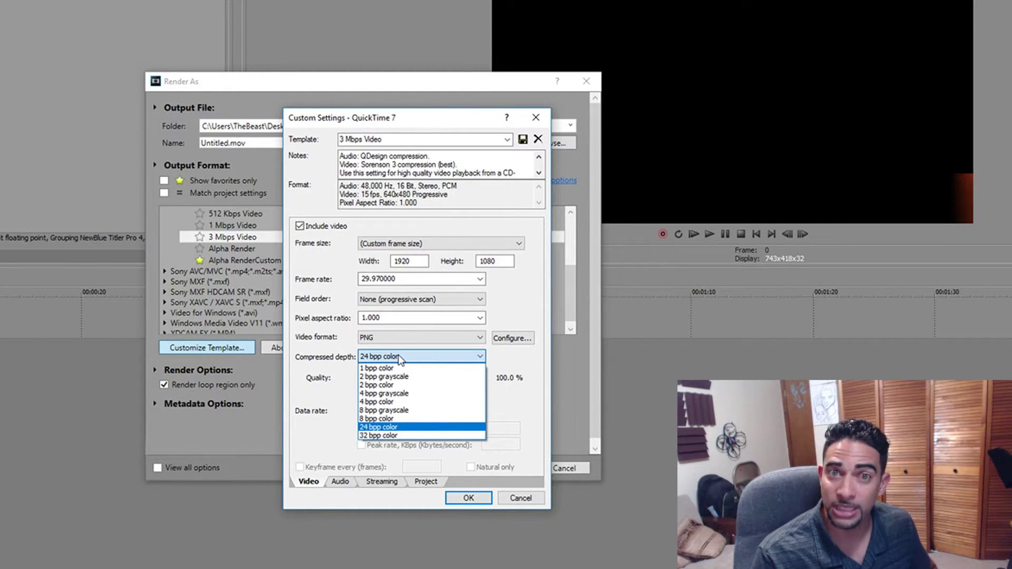
pyautogui.click(384, 436)
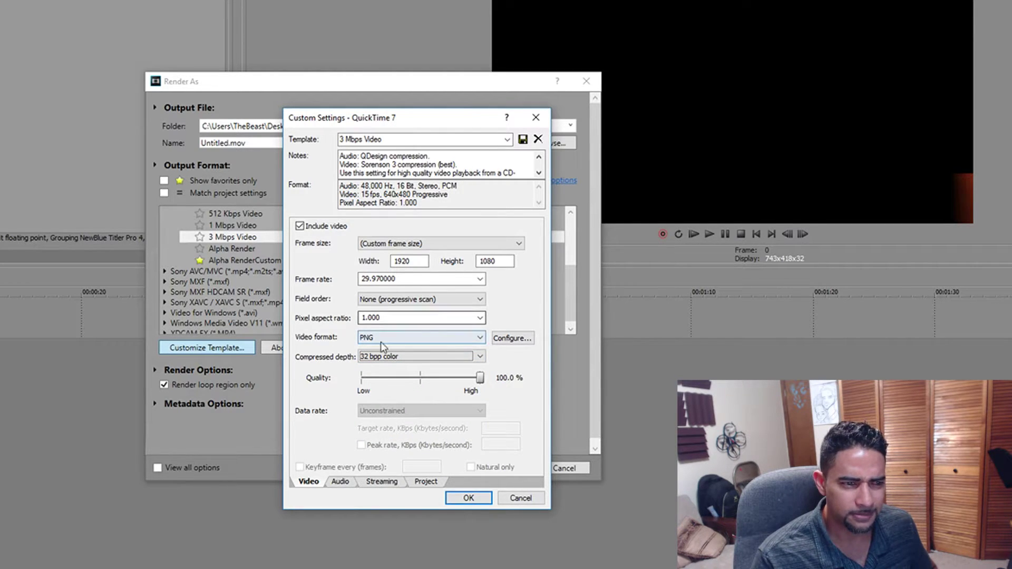
# Step: Exclude audio, turn off streaming preparation, set Best rendering quality, and confirm
pyautogui.click(340, 482)
pyautogui.click(310, 226)
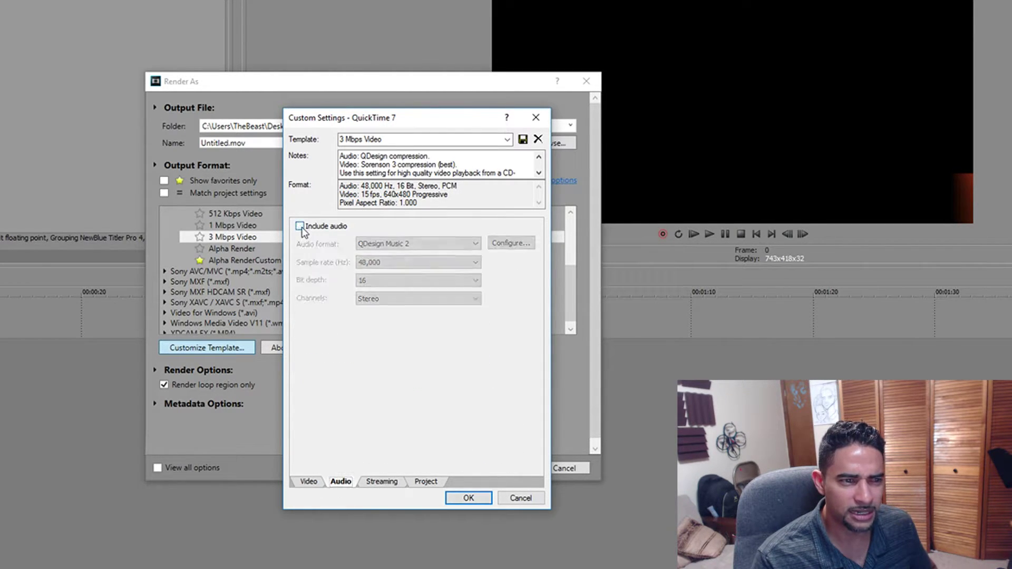
pyautogui.click(380, 481)
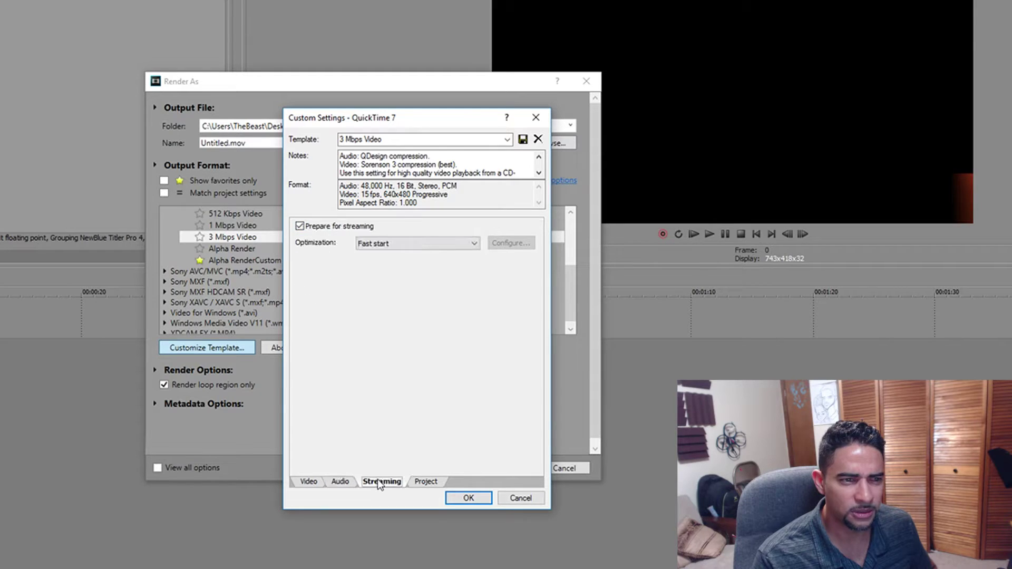
pyautogui.click(299, 226)
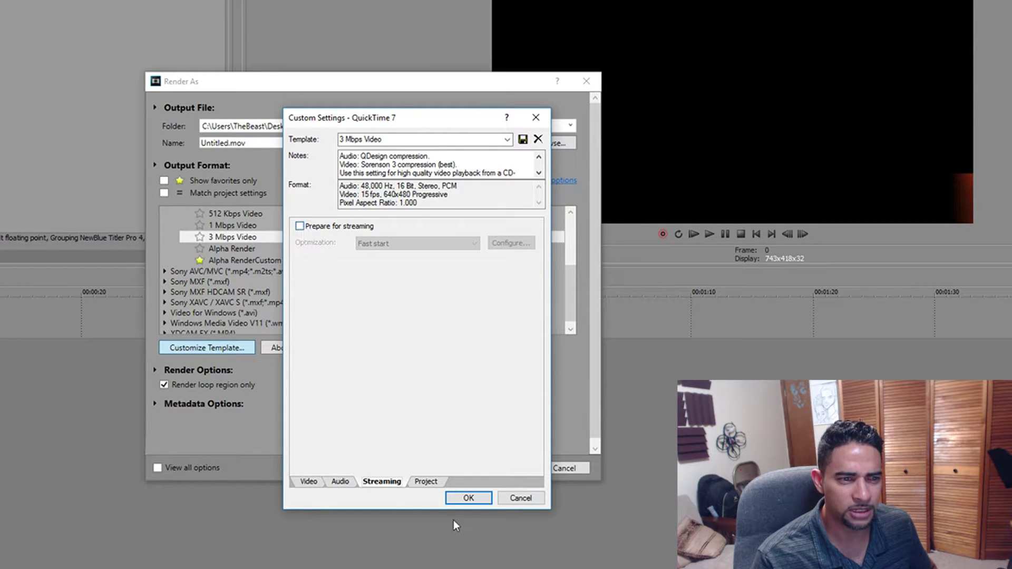
pyautogui.click(437, 486)
pyautogui.click(463, 232)
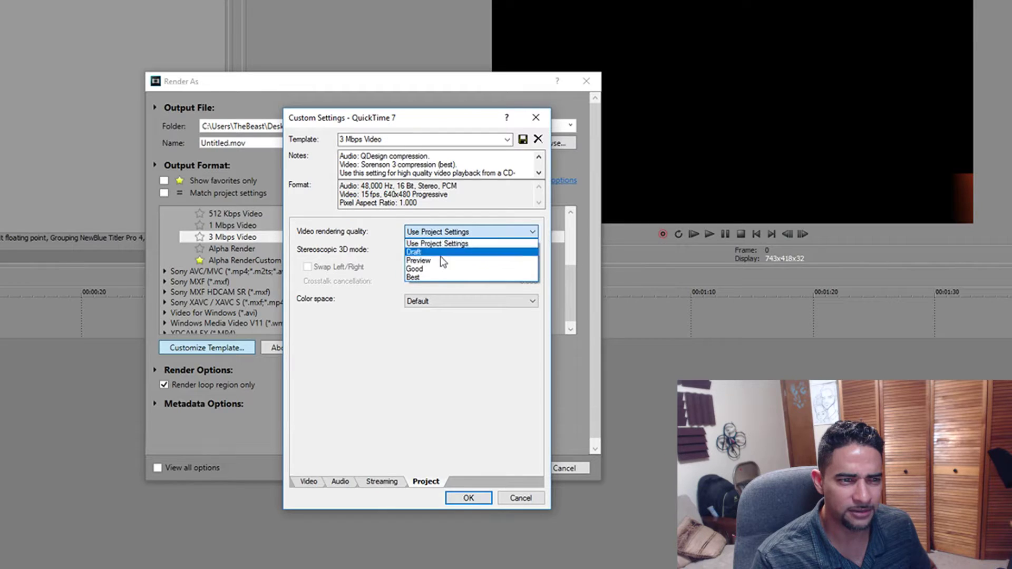
pyautogui.click(431, 281)
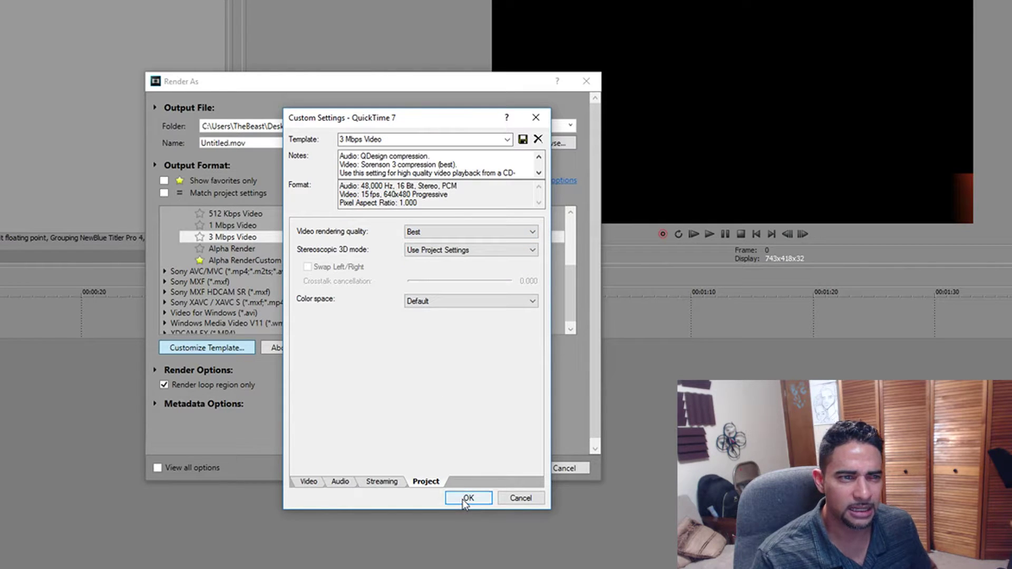
pyautogui.click(466, 499)
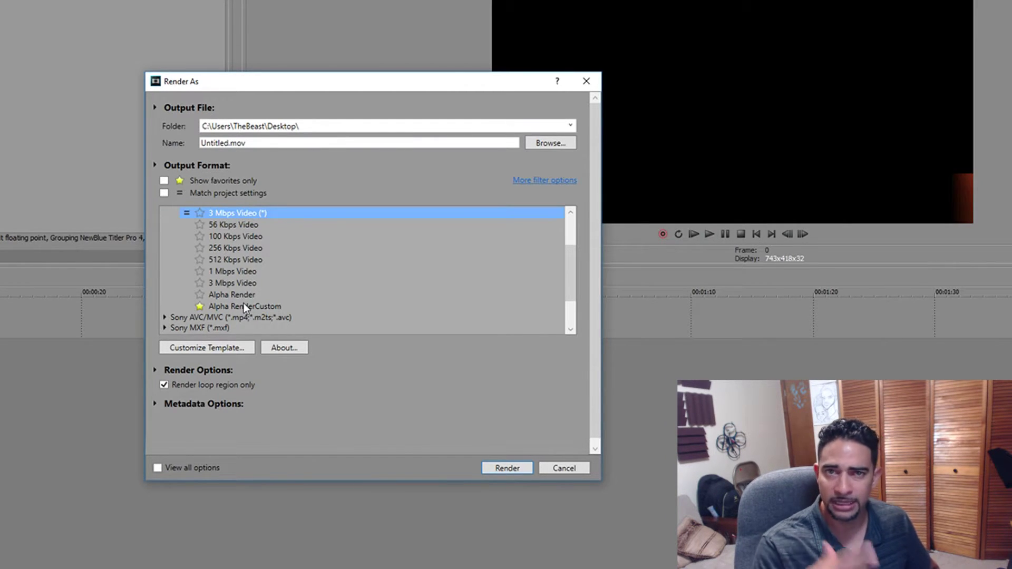
# Step: Name the output 'alpha test' and render it to the Desktop
pyautogui.click(255, 142)
pyautogui.write('alp')
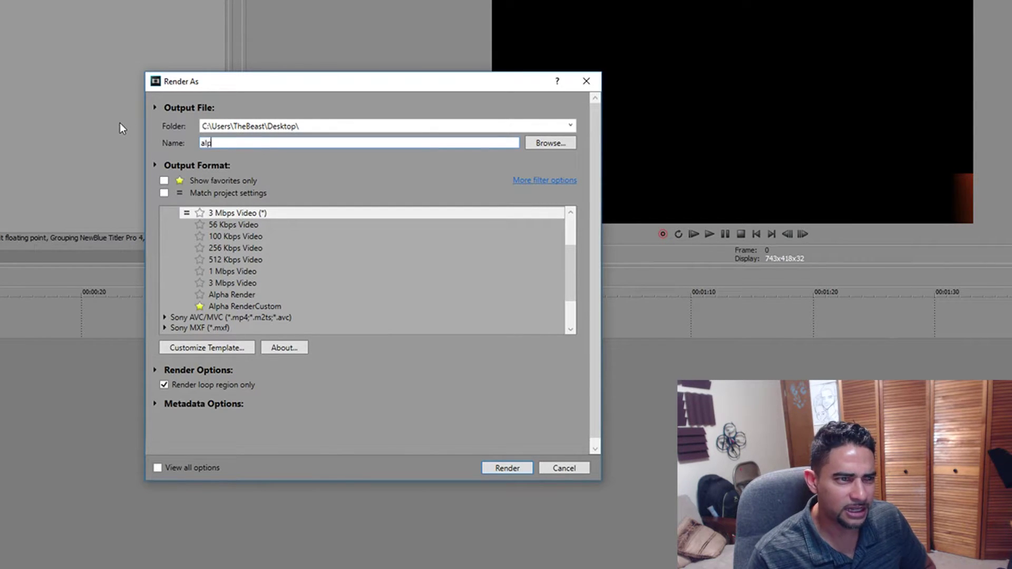
pyautogui.write('a')
pyautogui.press('BackSpace')
pyautogui.write('h')
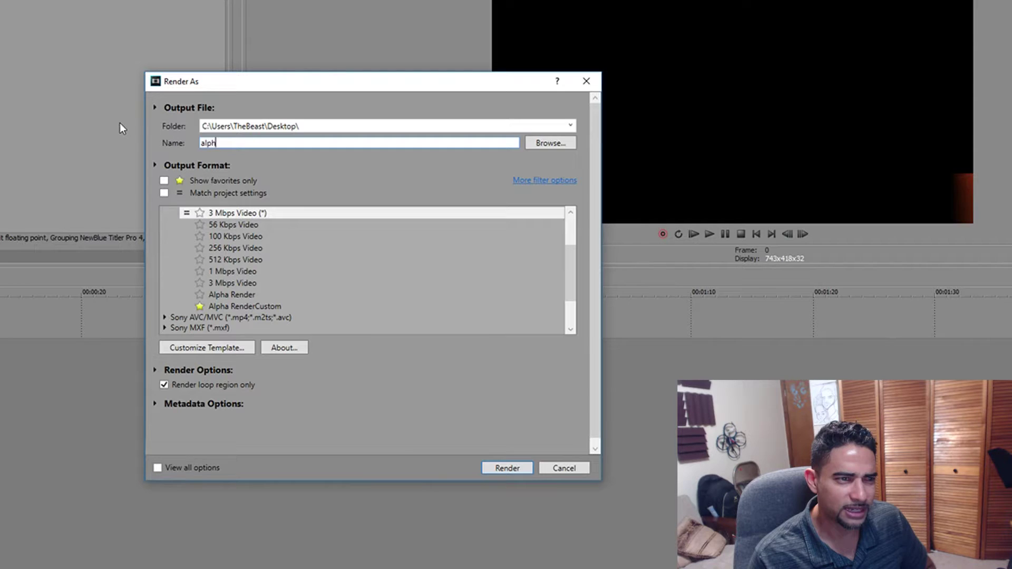
pyautogui.write('a test')
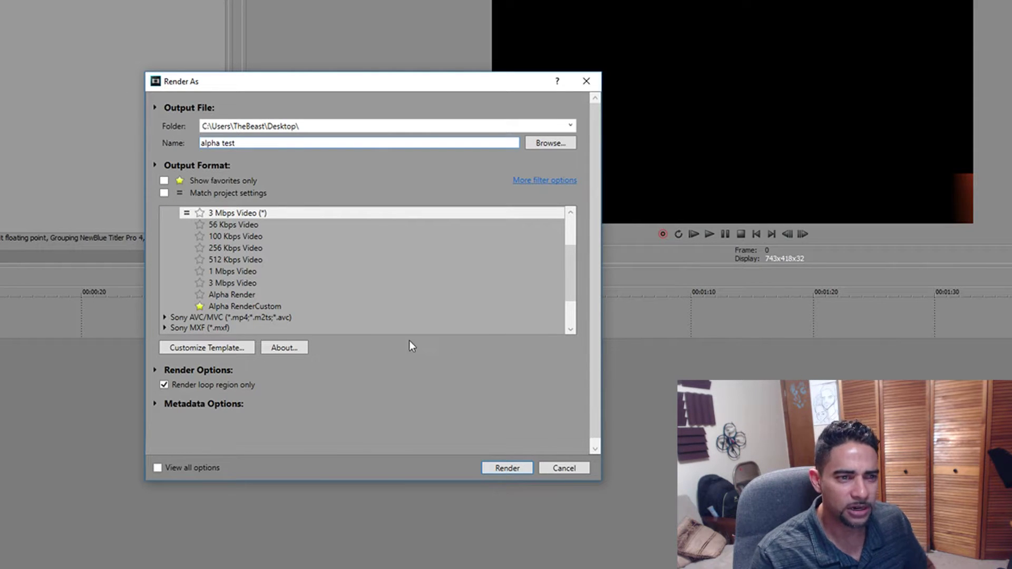
pyautogui.click(506, 468)
pyautogui.click(321, 561)
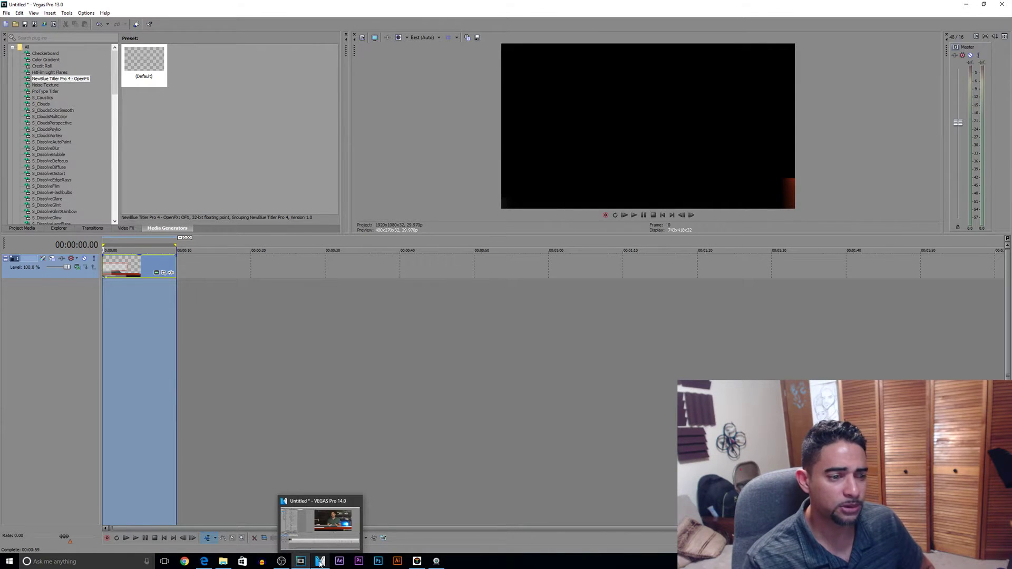
# Step: In VEGAS Pro 14, refresh the Explorer and place alpha test.mov on the top video track
pyautogui.click(319, 561)
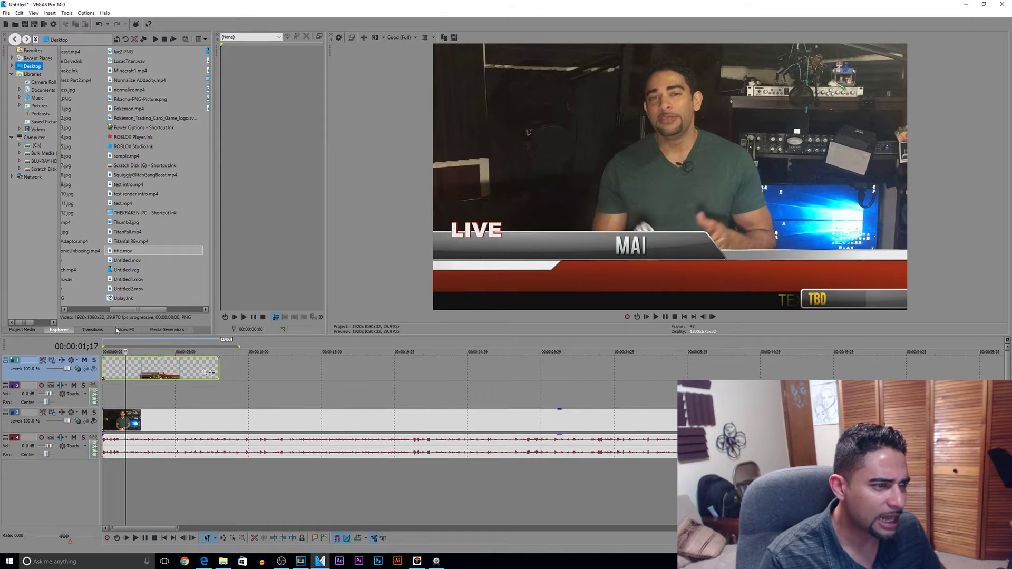
pyautogui.moveTo(127, 310); pyautogui.dragTo(83, 311)
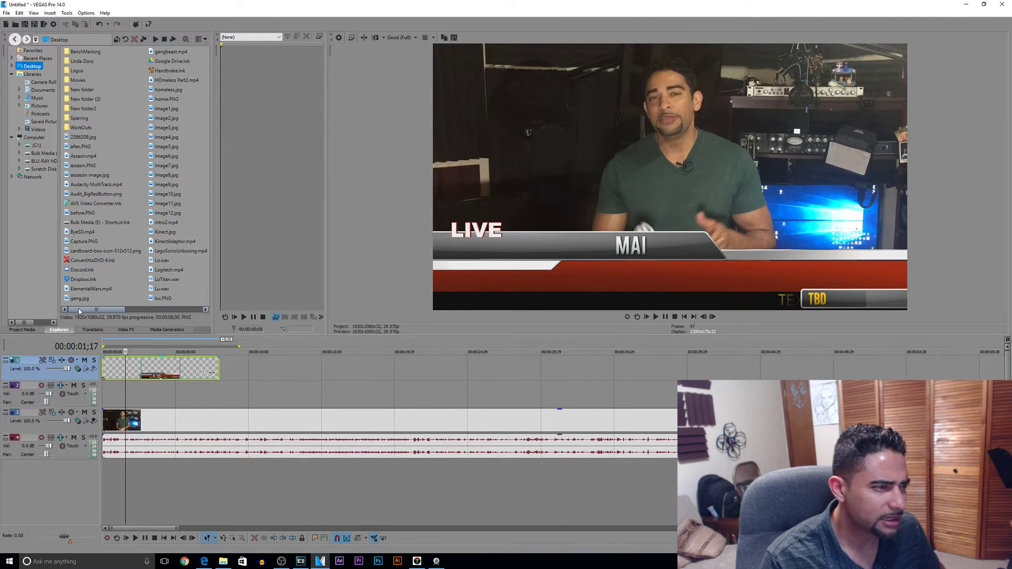
pyautogui.rightClick(135, 130)
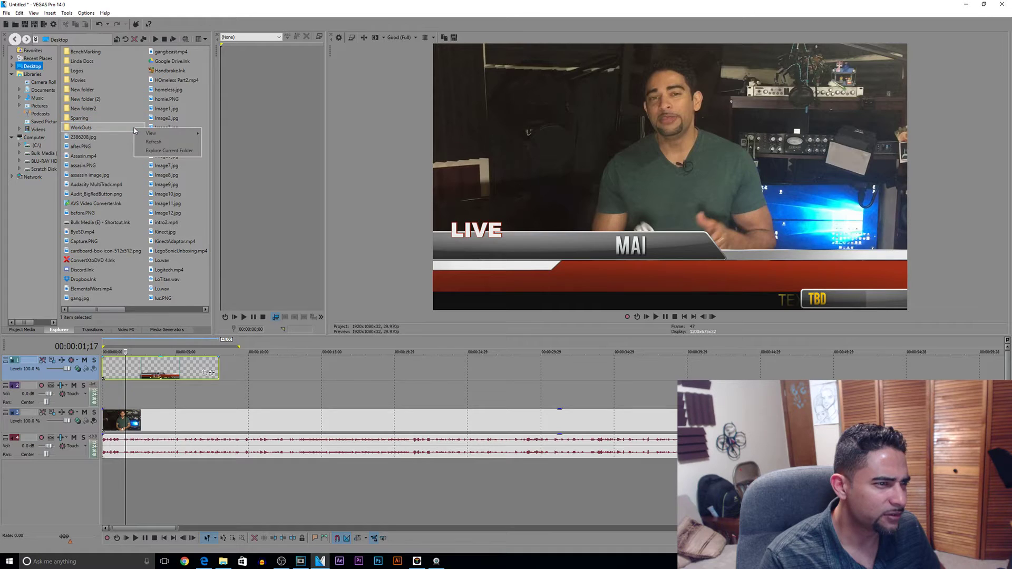
pyautogui.click(145, 144)
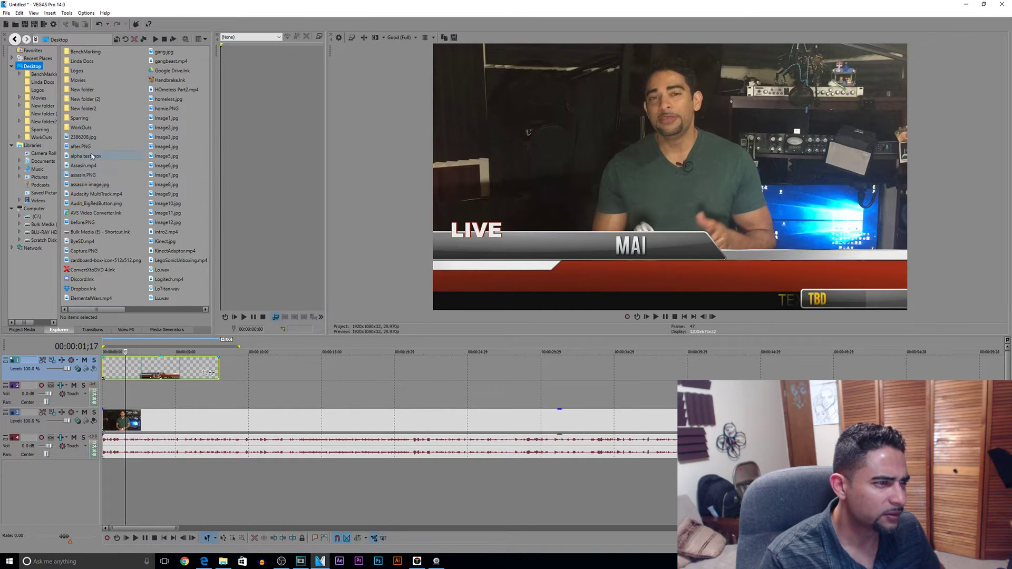
pyautogui.moveTo(85, 158); pyautogui.dragTo(245, 370)
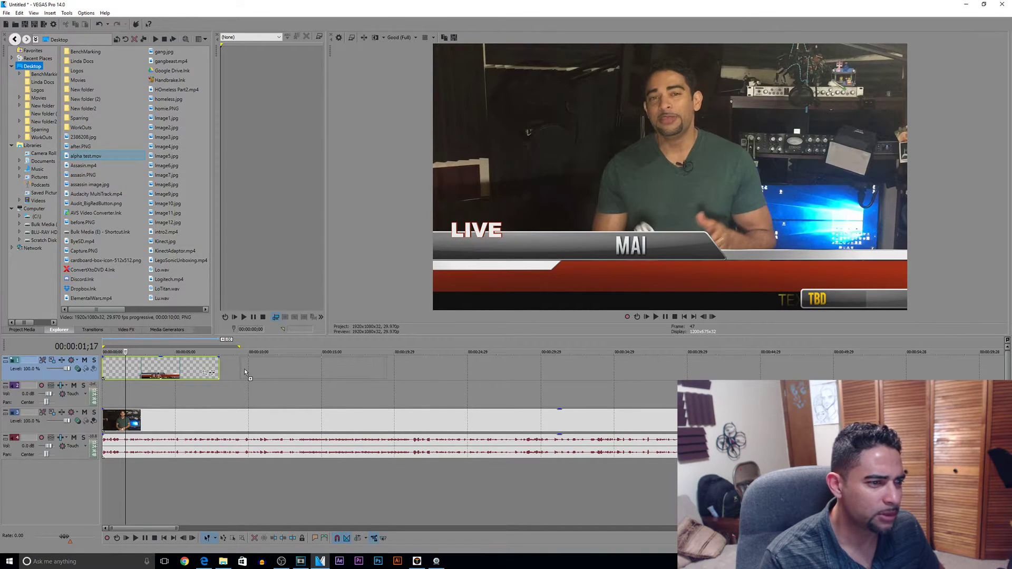
# Step: Preview the new alpha test clip on the timeline
pyautogui.click(251, 400)
pyautogui.press('space')
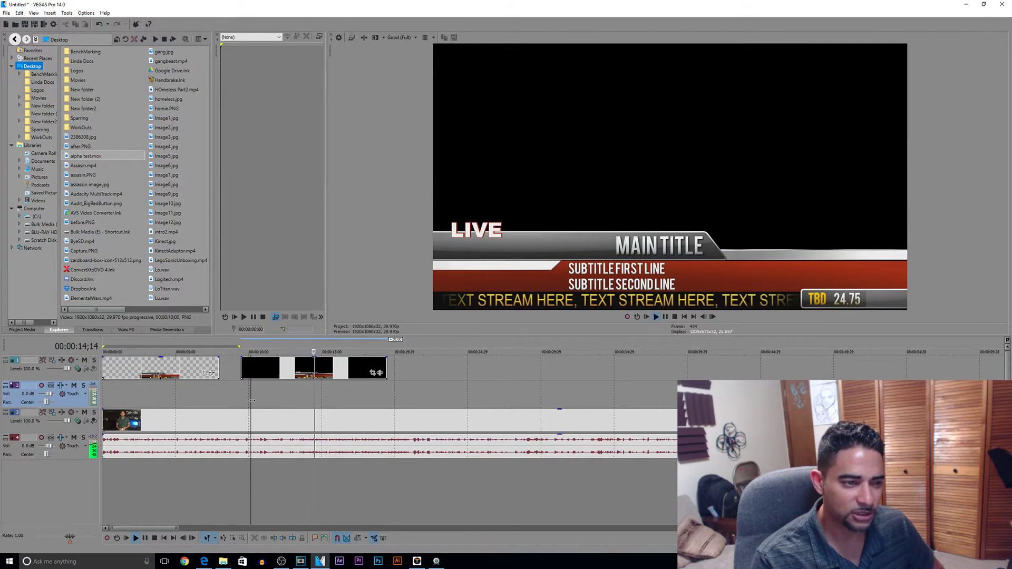
pyautogui.press('space')
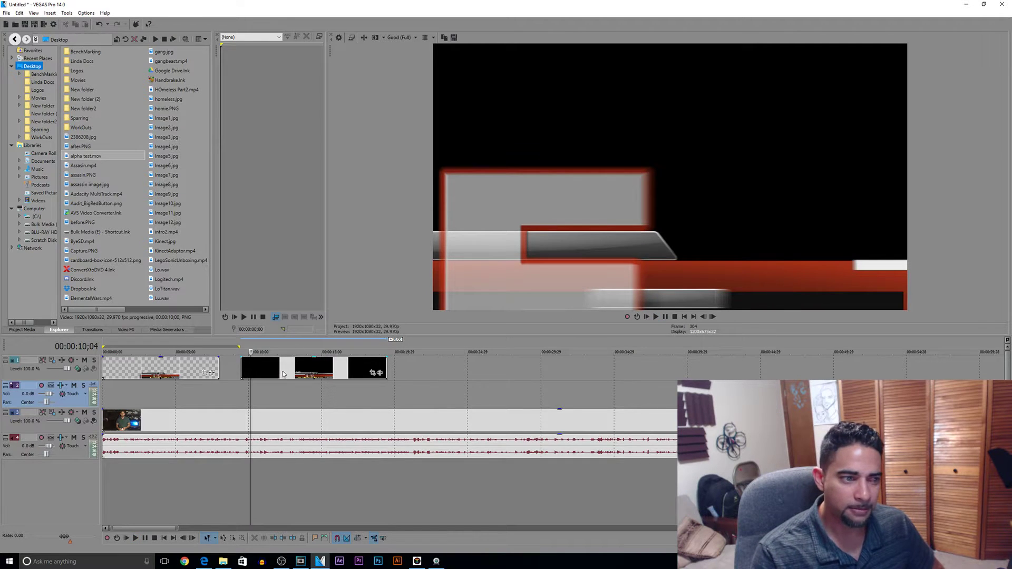
pyautogui.rightClick(288, 364)
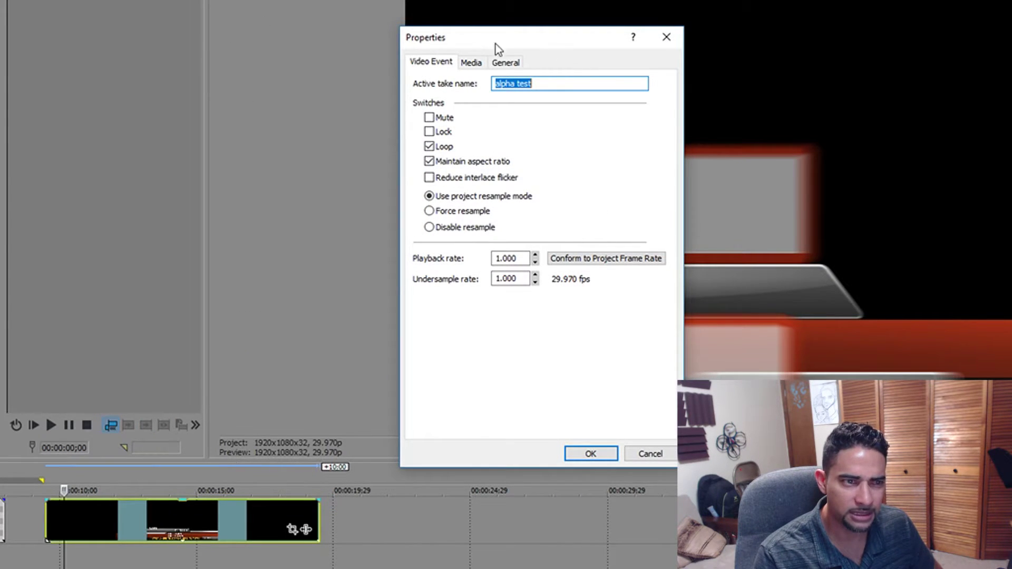
# Step: Set the clip's alpha channel to Straight (unmatted) and play back the overlay
pyautogui.click(470, 62)
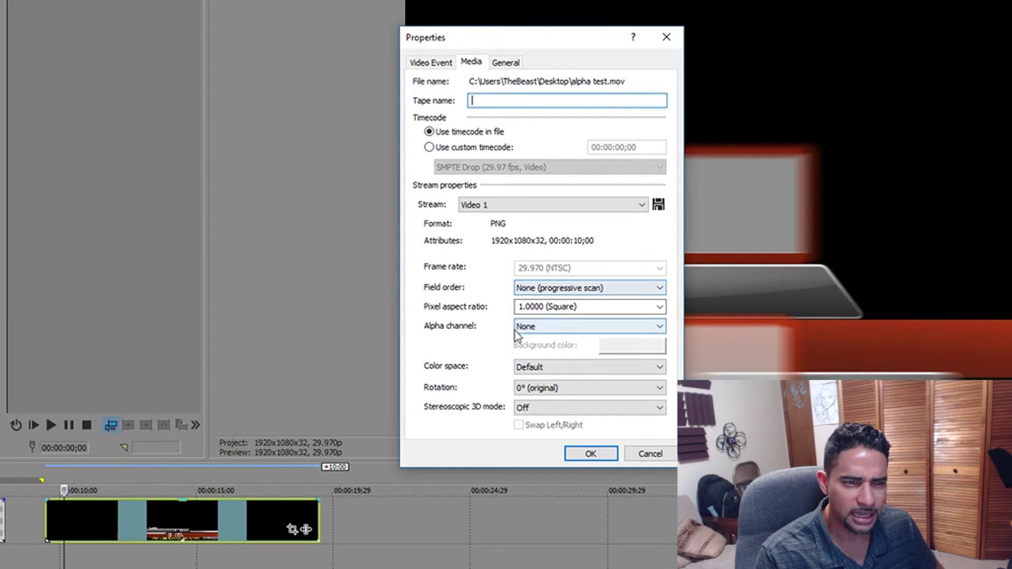
pyautogui.click(526, 327)
pyautogui.click(544, 356)
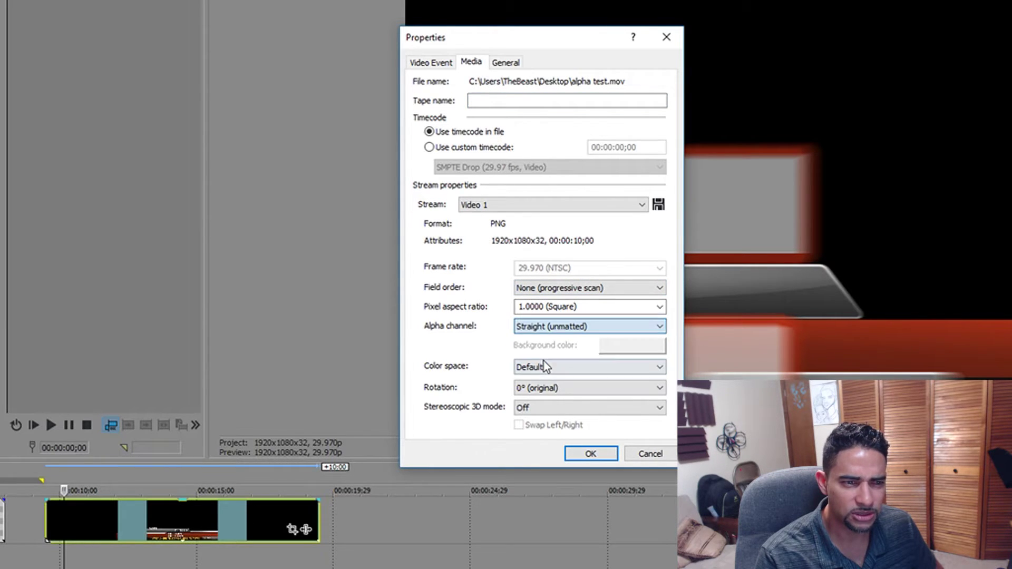
pyautogui.click(590, 454)
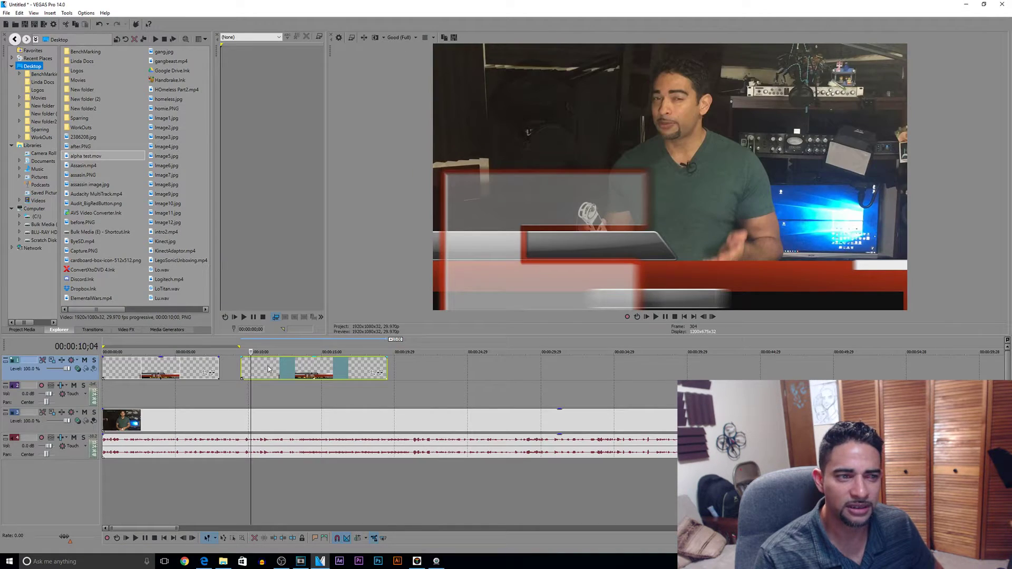
pyautogui.click(268, 369)
pyautogui.press('space')
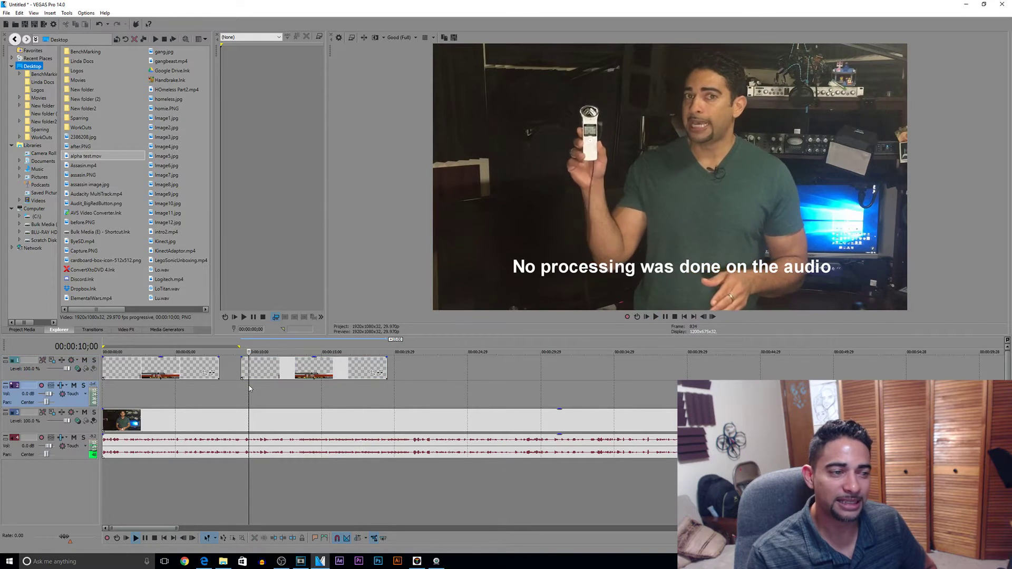
pyautogui.click(249, 386)
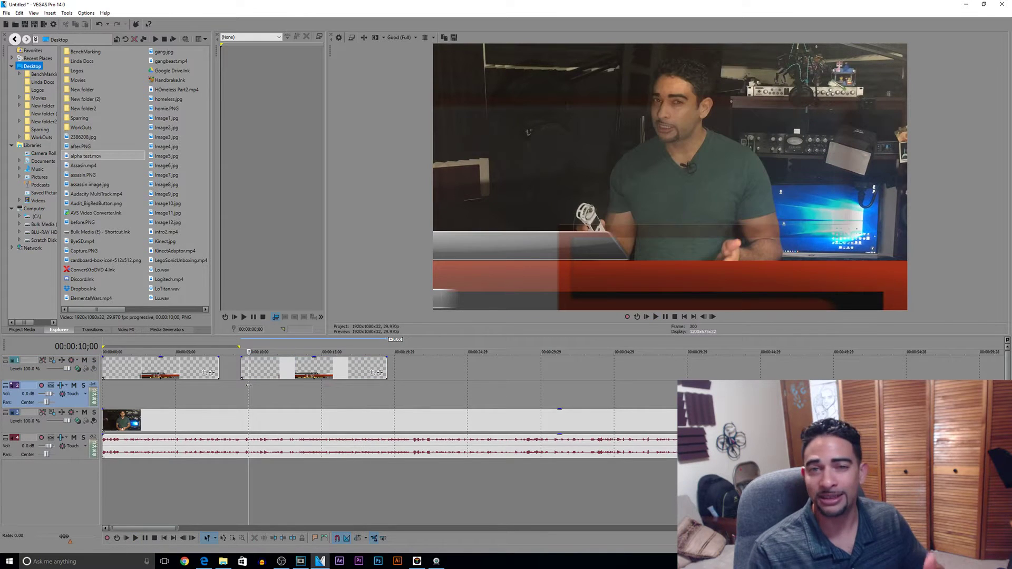